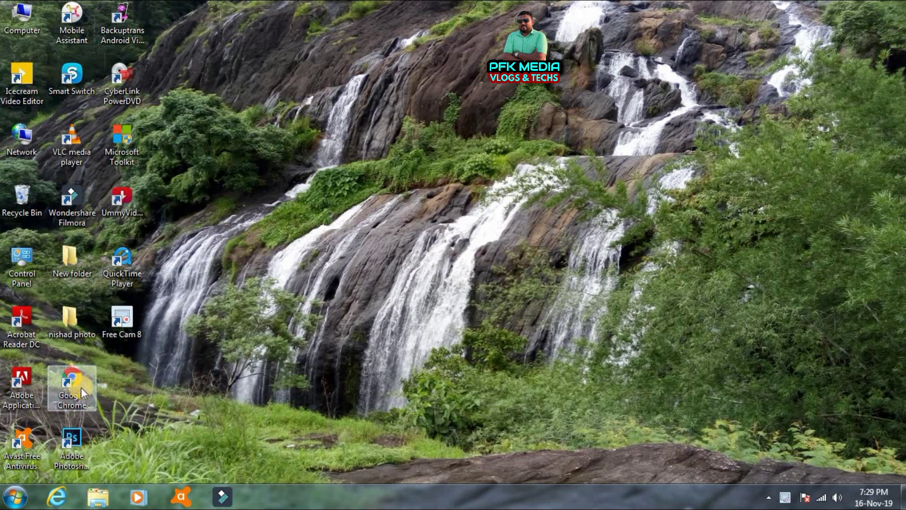
- Open YouTube in a maximized Chrome window, using a new tab and closing the Google one
{"action": "double_click", "coordinate": [79, 373]}
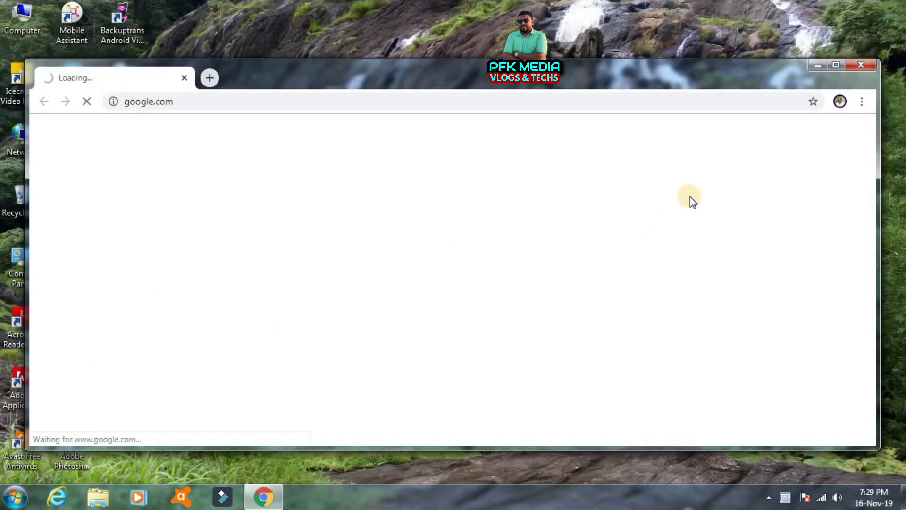
{"action": "left_click", "coordinate": [836, 64]}
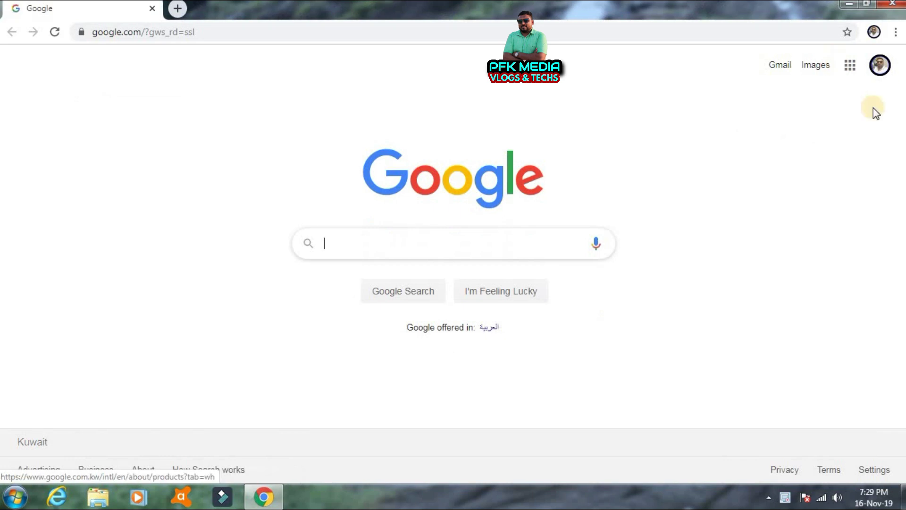
{"action": "left_click", "coordinate": [178, 8]}
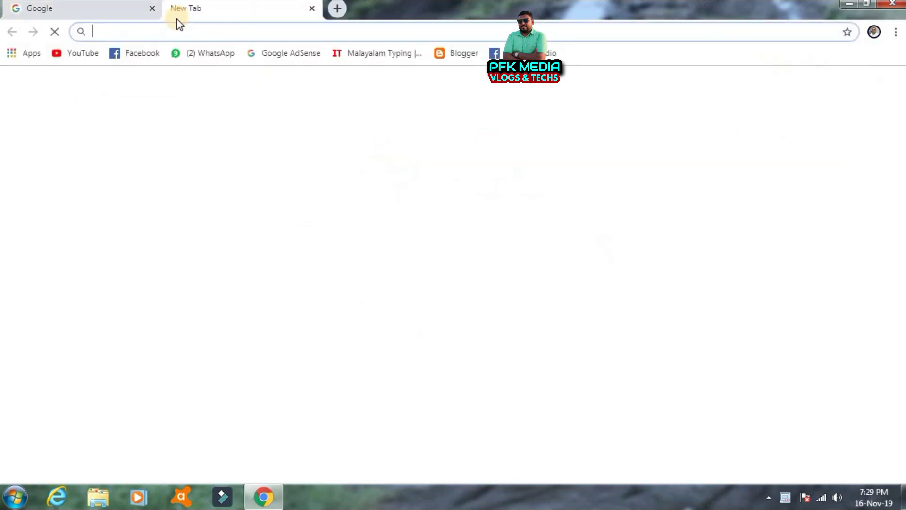
{"action": "left_click", "coordinate": [152, 8]}
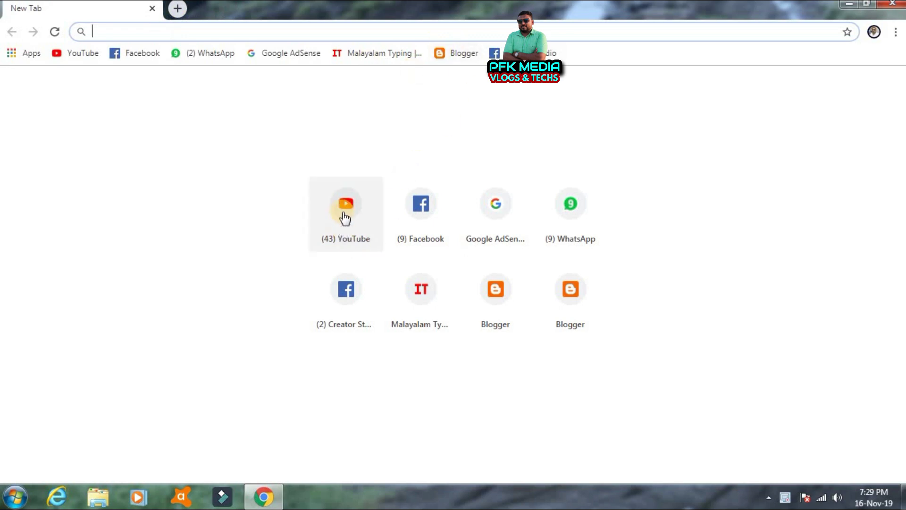
{"action": "left_click", "coordinate": [345, 216]}
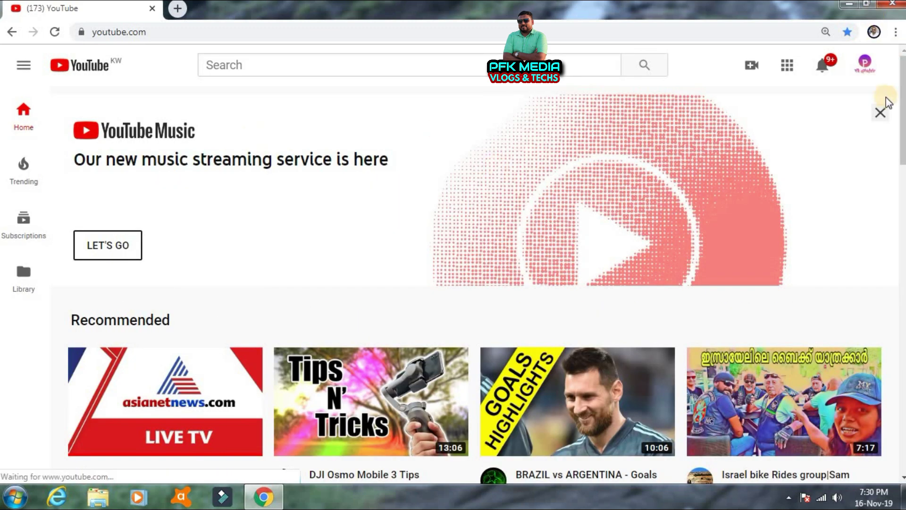
- Go to your own channel page and open its YouTube Studio dashboard
{"action": "left_click", "coordinate": [864, 71]}
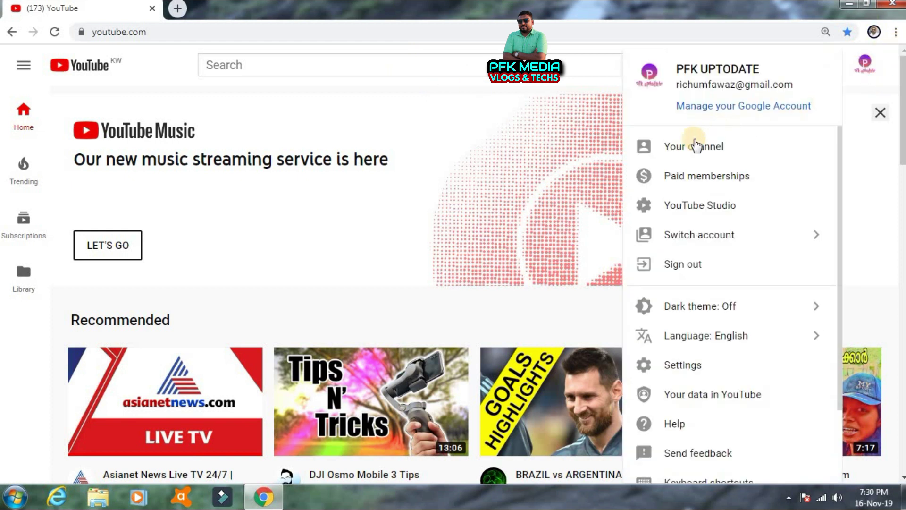
{"action": "left_click", "coordinate": [701, 148]}
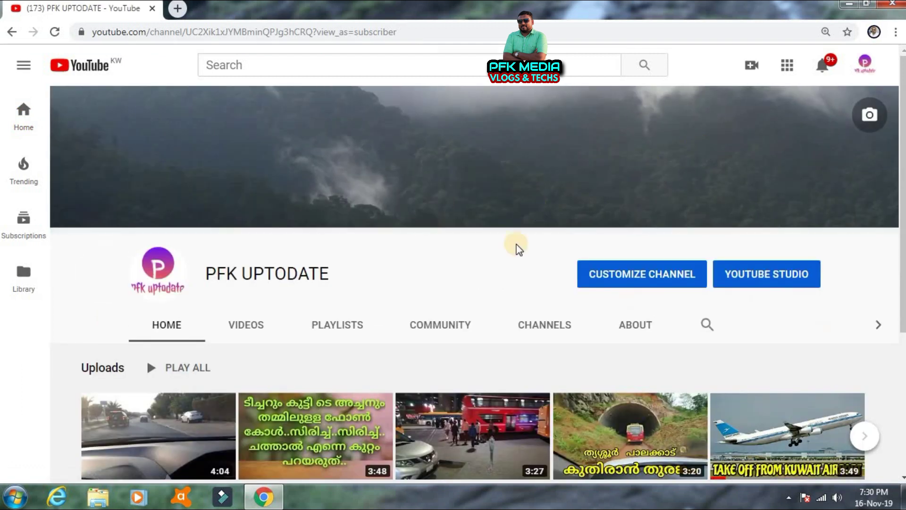
{"action": "scroll", "coordinate": [512, 253], "scroll_direction": "down", "scroll_amount": 2}
{"action": "scroll", "coordinate": [512, 254], "scroll_direction": "up", "scroll_amount": 1}
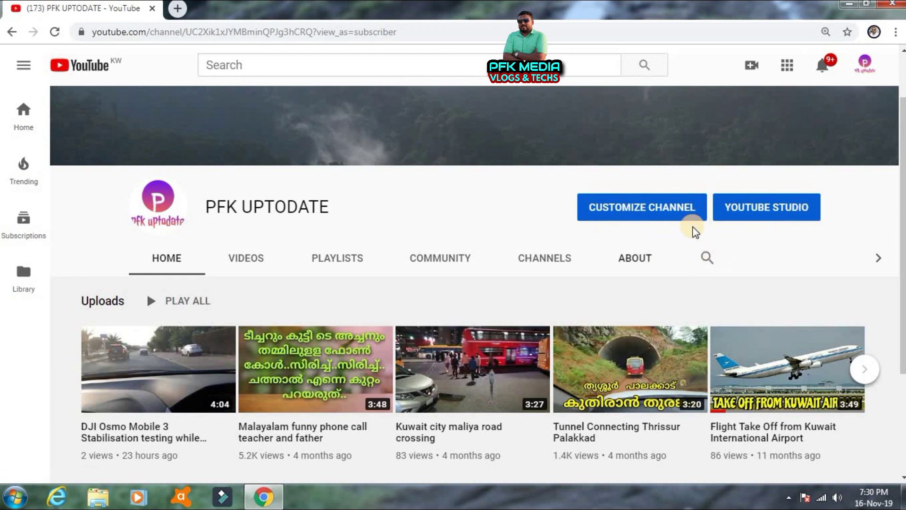
{"action": "left_click", "coordinate": [778, 213]}
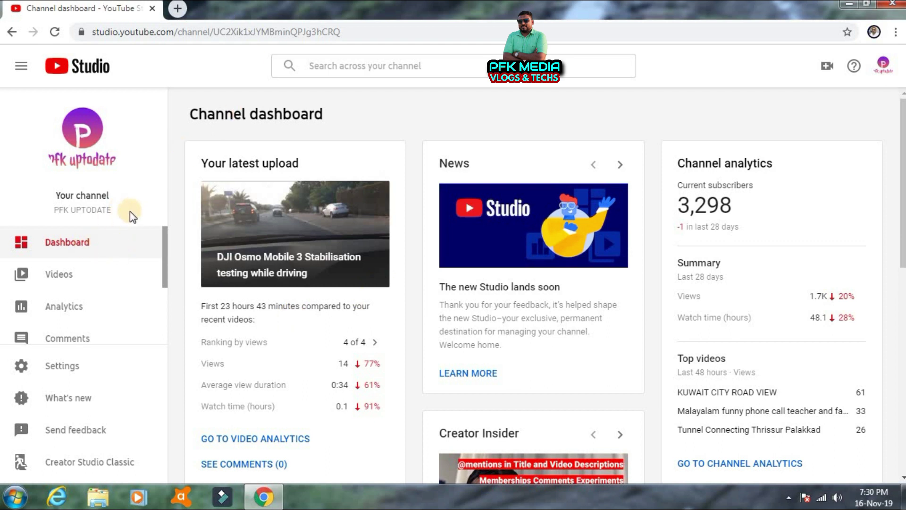
- Examine the channel dashboard's navigation entries, latest upload performance, channel analytics, top videos, news and latest post cards
{"action": "scroll", "coordinate": [125, 238], "scroll_direction": "down", "scroll_amount": 3}
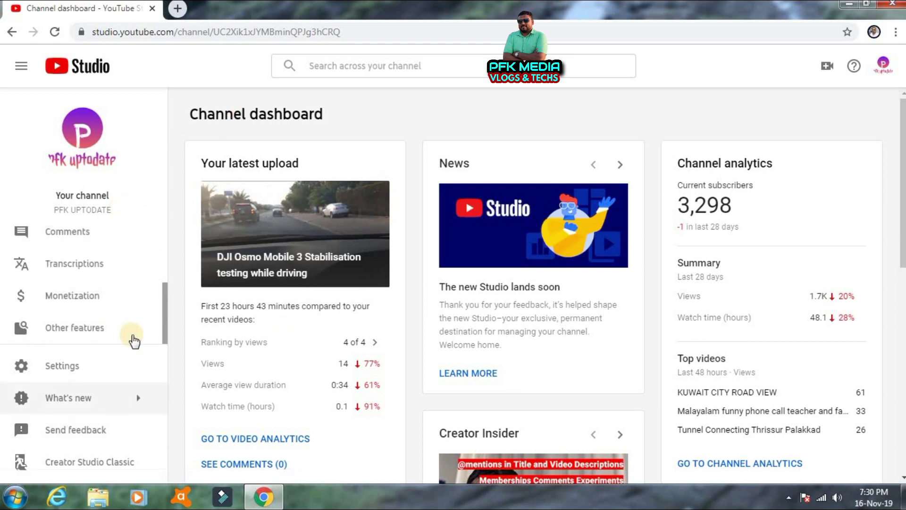
{"action": "scroll", "coordinate": [132, 331], "scroll_direction": "up", "scroll_amount": 3}
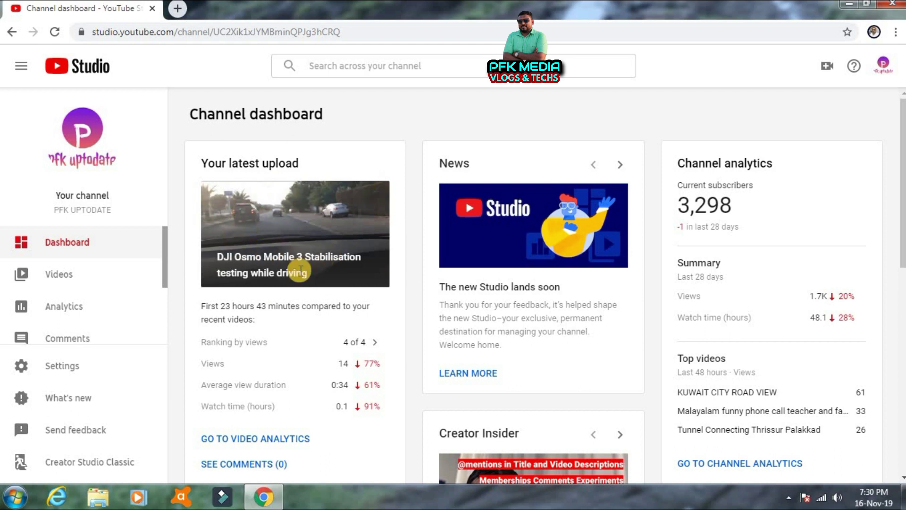
{"action": "scroll", "coordinate": [283, 265], "scroll_direction": "down", "scroll_amount": 1}
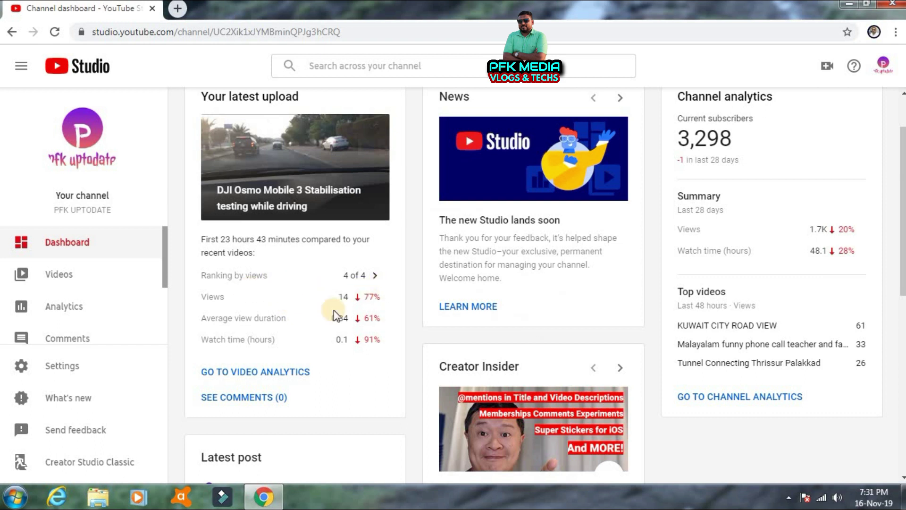
{"action": "mouse_move", "coordinate": [351, 296]}
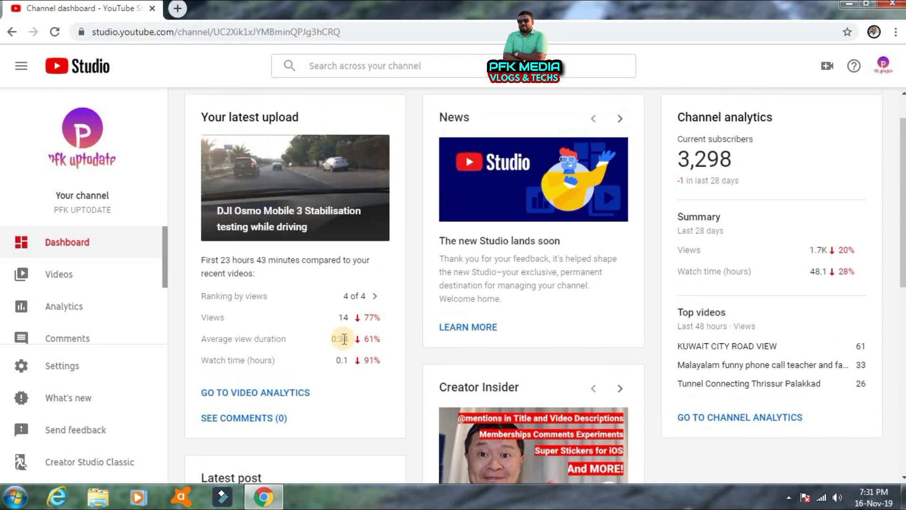
{"action": "scroll", "coordinate": [344, 339], "scroll_direction": "up", "scroll_amount": 2}
{"action": "scroll", "coordinate": [863, 188], "scroll_direction": "down", "scroll_amount": 1}
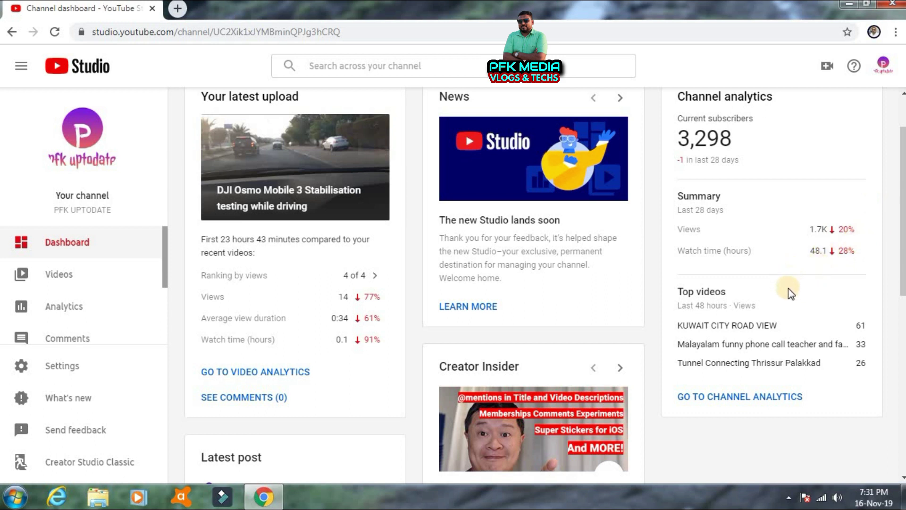
{"action": "scroll", "coordinate": [798, 289], "scroll_direction": "down", "scroll_amount": 1}
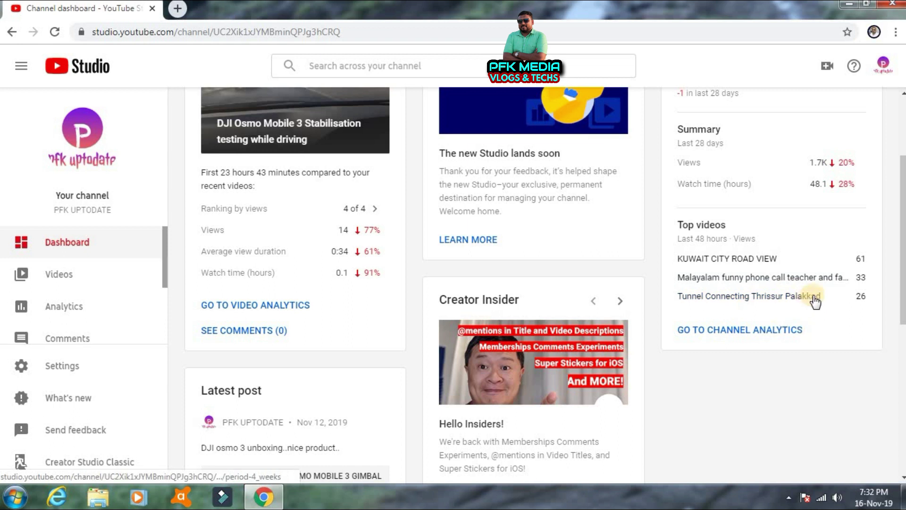
{"action": "scroll", "coordinate": [650, 298], "scroll_direction": "up", "scroll_amount": 3}
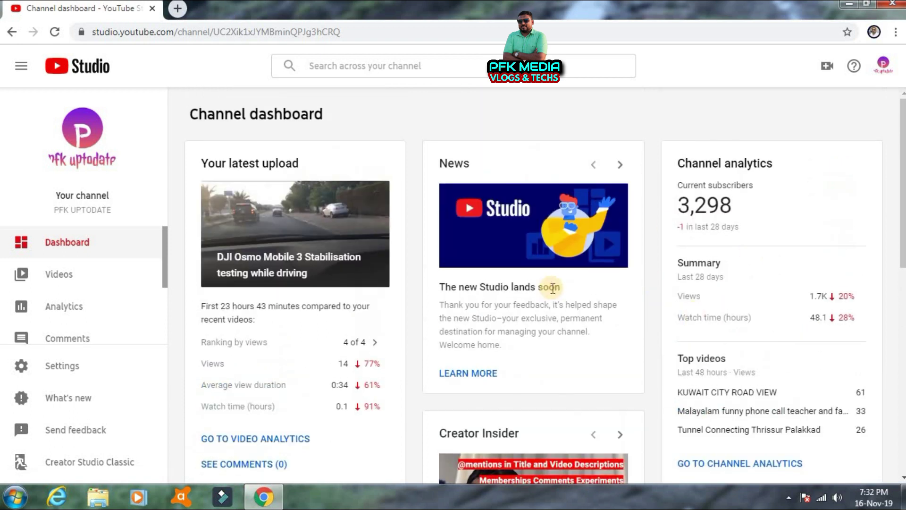
{"action": "scroll", "coordinate": [563, 237], "scroll_direction": "down", "scroll_amount": 3}
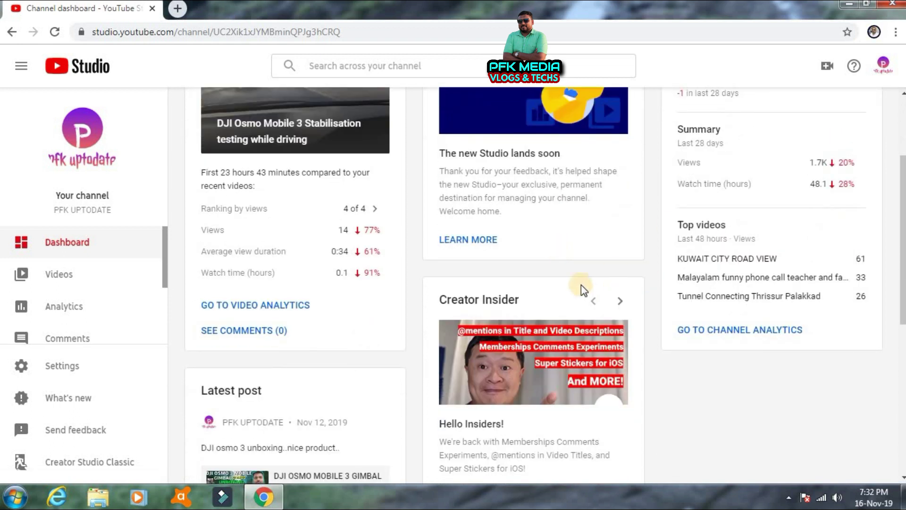
{"action": "scroll", "coordinate": [582, 286], "scroll_direction": "down", "scroll_amount": 4}
{"action": "scroll", "coordinate": [582, 286], "scroll_direction": "up", "scroll_amount": 7}
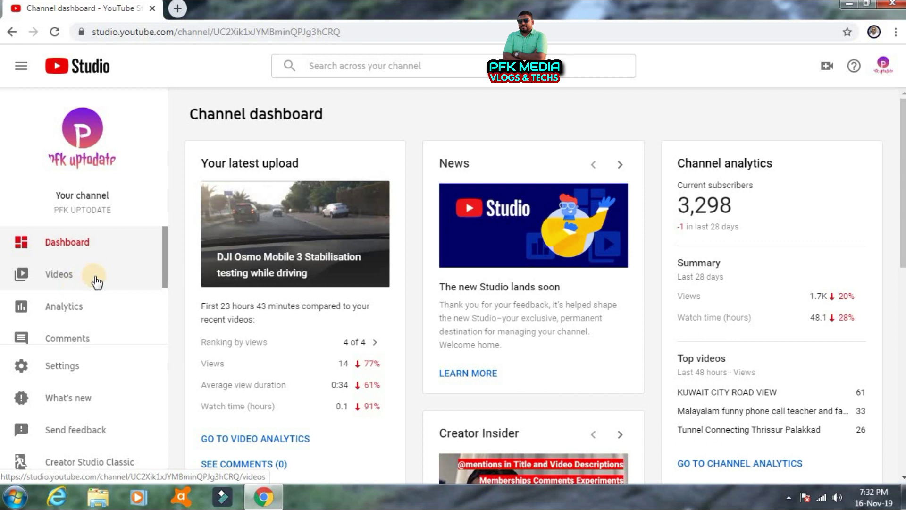
- Open the channel's video list and look through the uploads with their visibility, dates, views and likes
{"action": "left_click", "coordinate": [69, 276]}
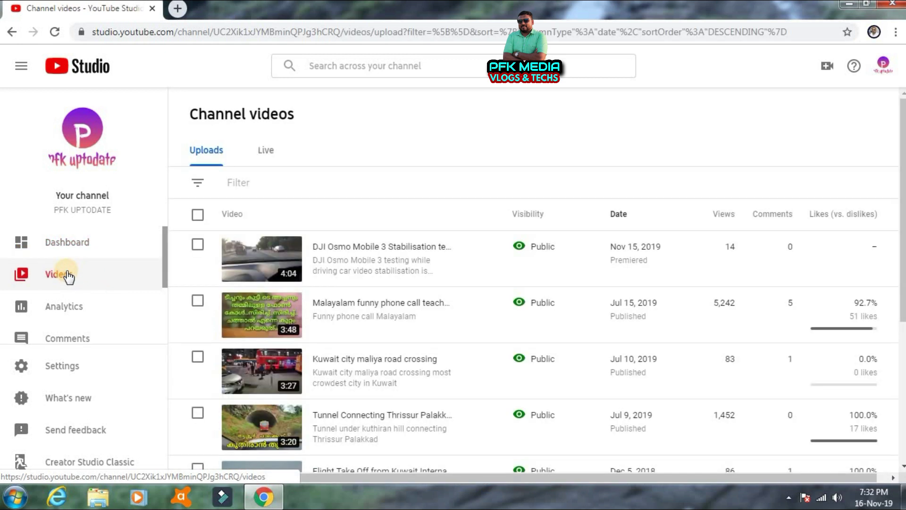
{"action": "mouse_move", "coordinate": [465, 246]}
{"action": "scroll", "coordinate": [479, 261], "scroll_direction": "down", "scroll_amount": 6}
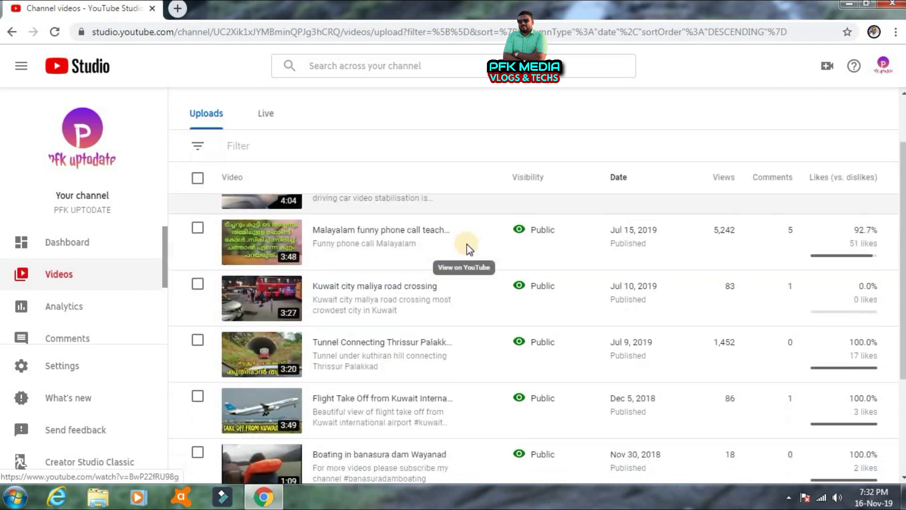
{"action": "scroll", "coordinate": [481, 265], "scroll_direction": "up", "scroll_amount": 6}
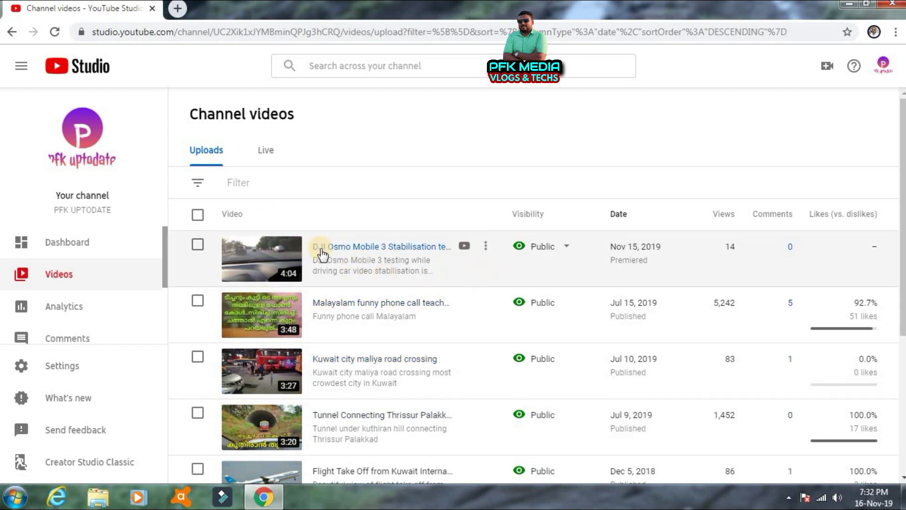
- Select the DJI Osmo Mobile 3 Stabilisation video, view its Audience bulk-edit setting and cancel the edit
{"action": "left_click", "coordinate": [197, 245]}
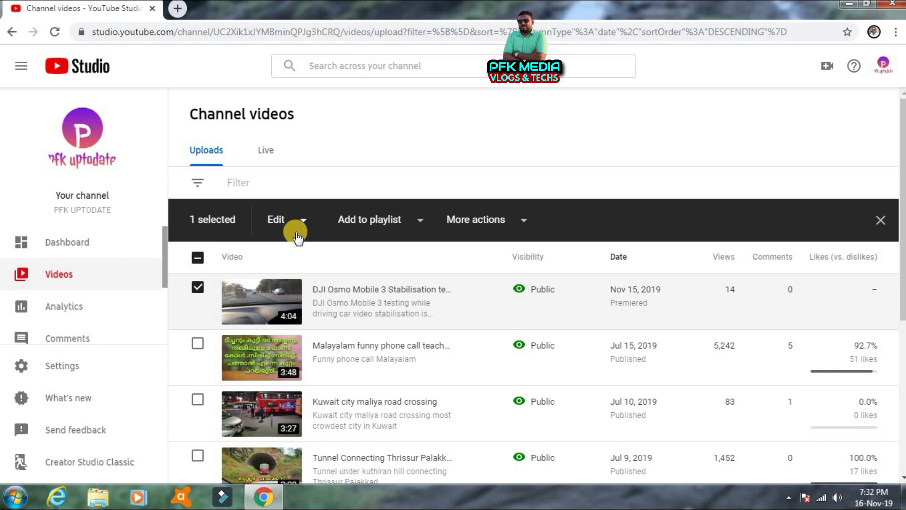
{"action": "left_click", "coordinate": [276, 222]}
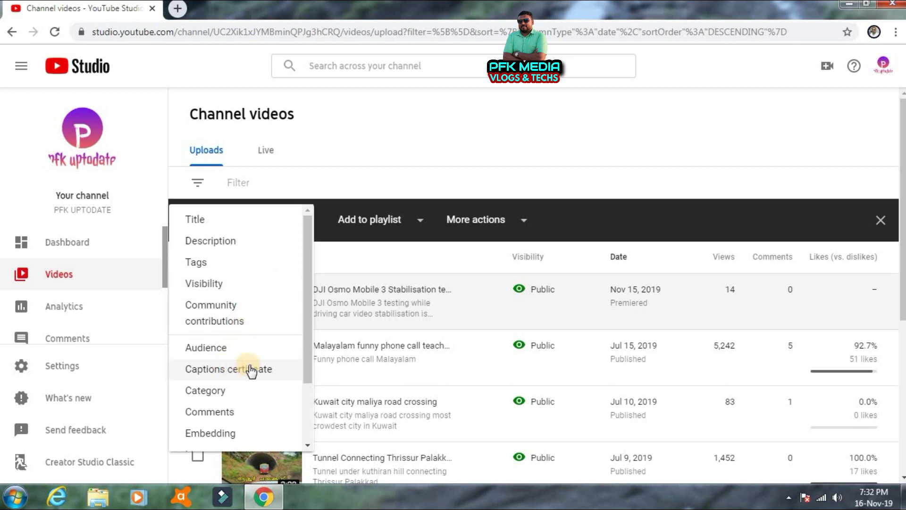
{"action": "left_click", "coordinate": [249, 351]}
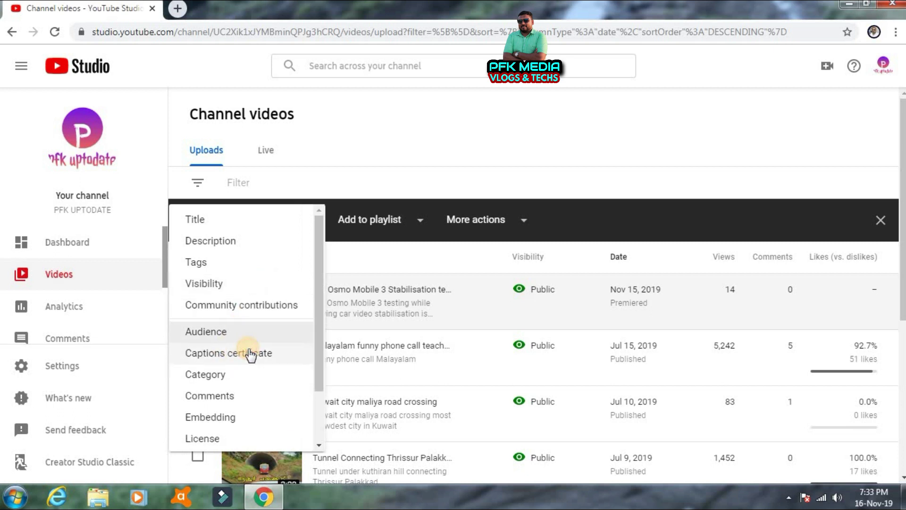
{"action": "left_click", "coordinate": [231, 330]}
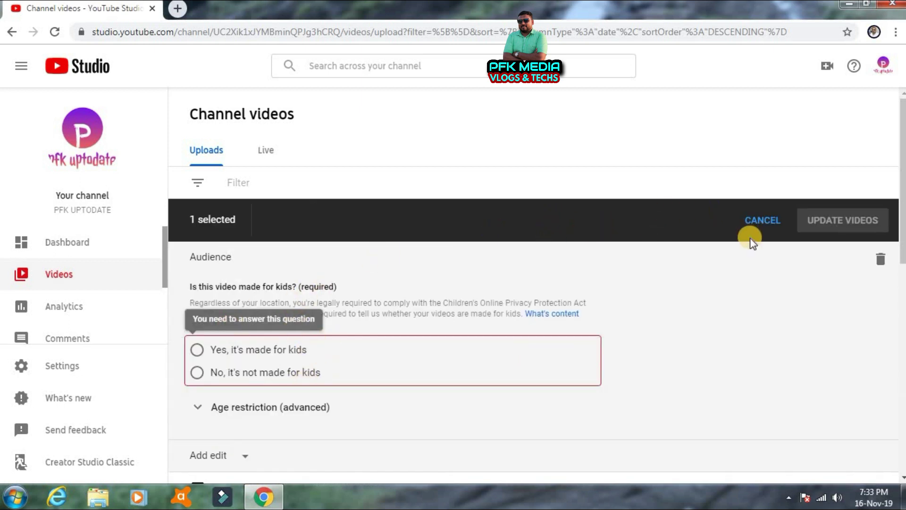
{"action": "left_click", "coordinate": [758, 228]}
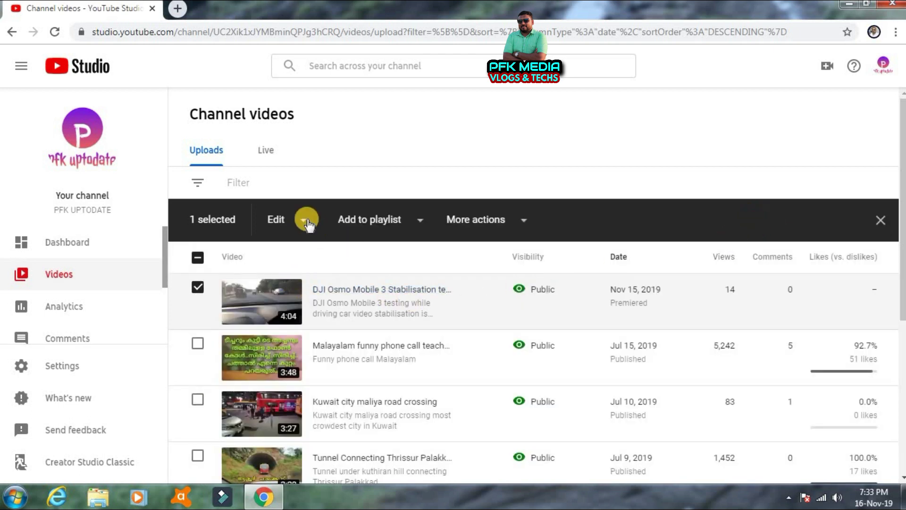
- Review the remaining bulk-edit options for the selected DJI Osmo Mobile 3 video and clear the selection
{"action": "left_click", "coordinate": [289, 225]}
{"action": "scroll", "coordinate": [305, 297], "scroll_direction": "down", "scroll_amount": 3}
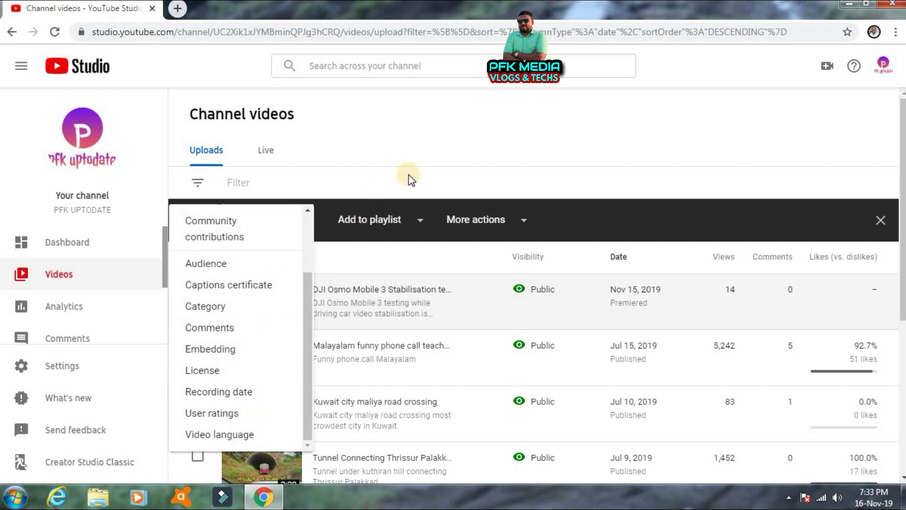
{"action": "left_click", "coordinate": [607, 217]}
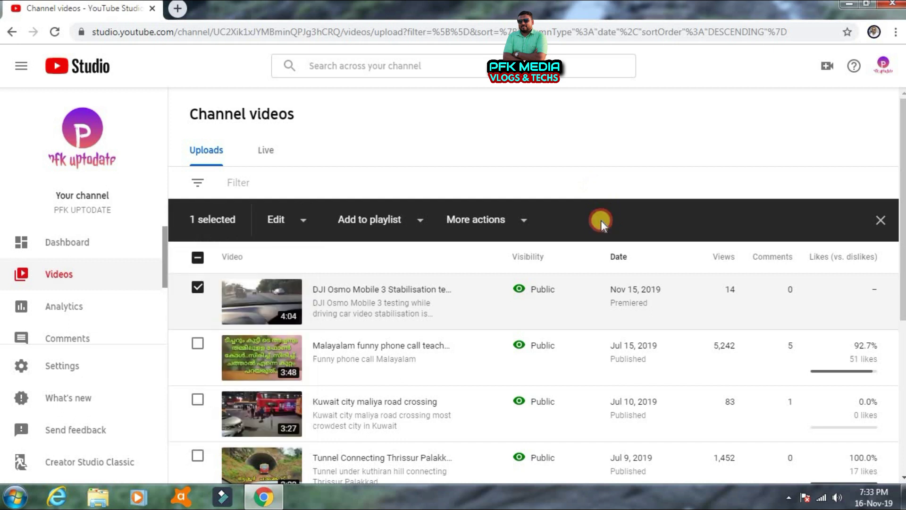
{"action": "left_click", "coordinate": [197, 291]}
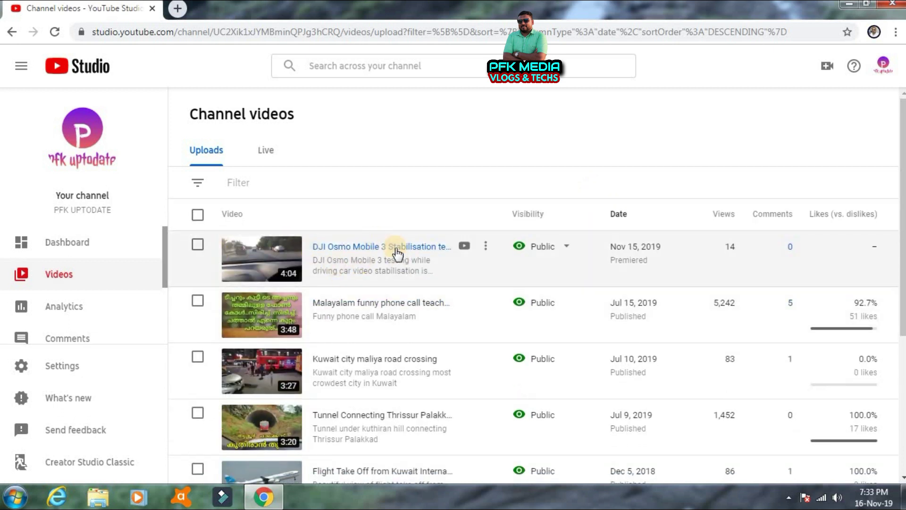
- Copy the shareable link of the DJI Osmo Mobile 3 Stabilisation video and review its other options
{"action": "left_click", "coordinate": [486, 246]}
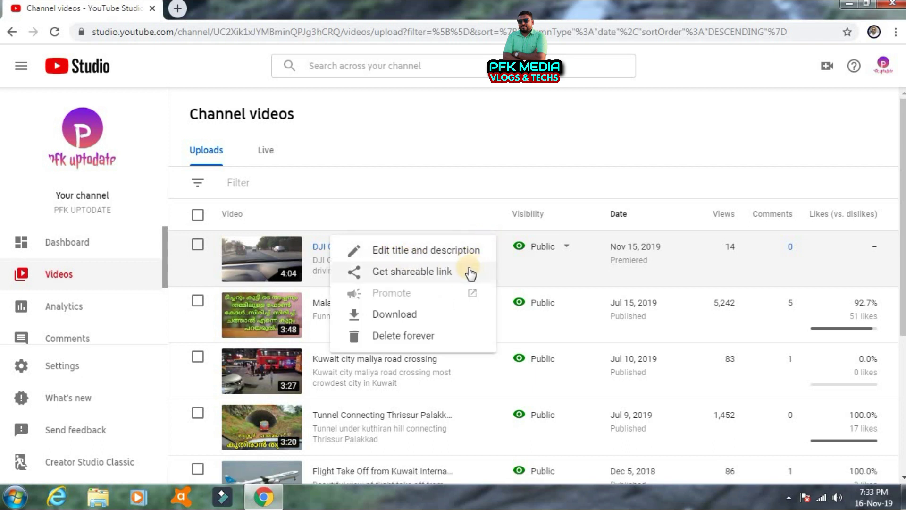
{"action": "left_click", "coordinate": [399, 276]}
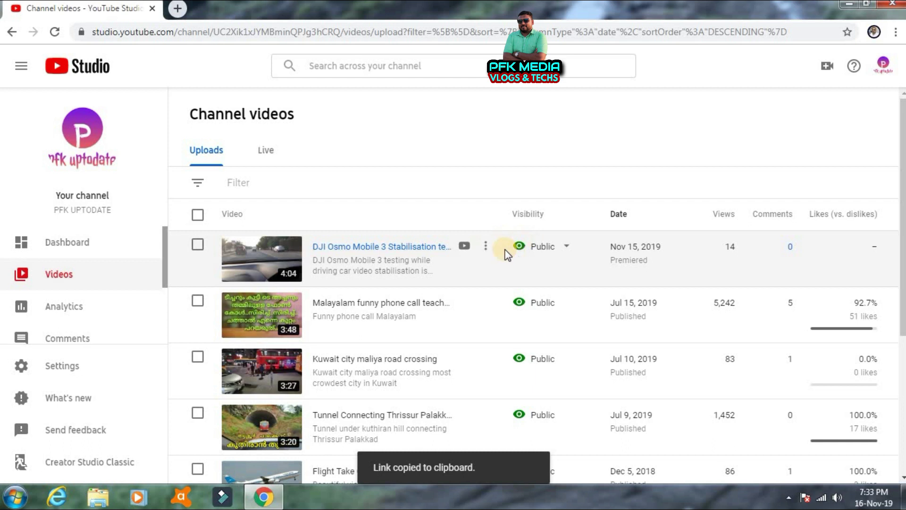
{"action": "left_click", "coordinate": [485, 246]}
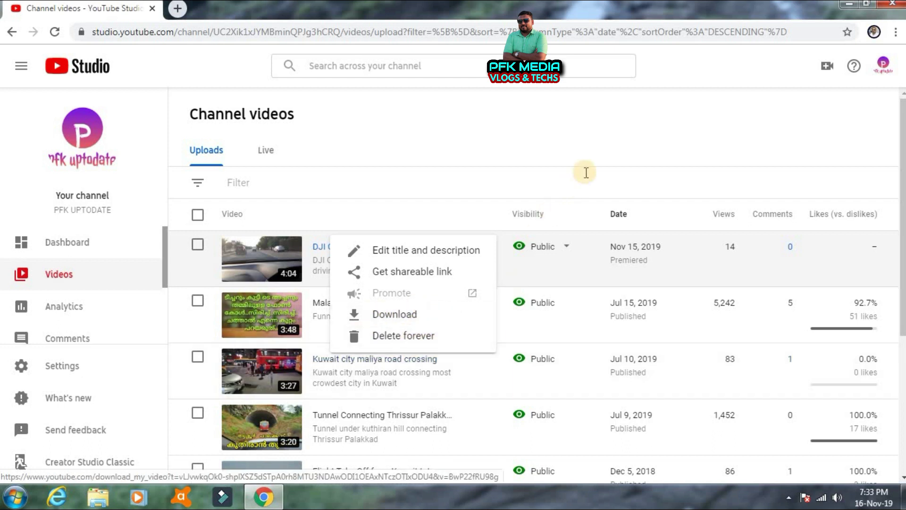
{"action": "left_click", "coordinate": [432, 192]}
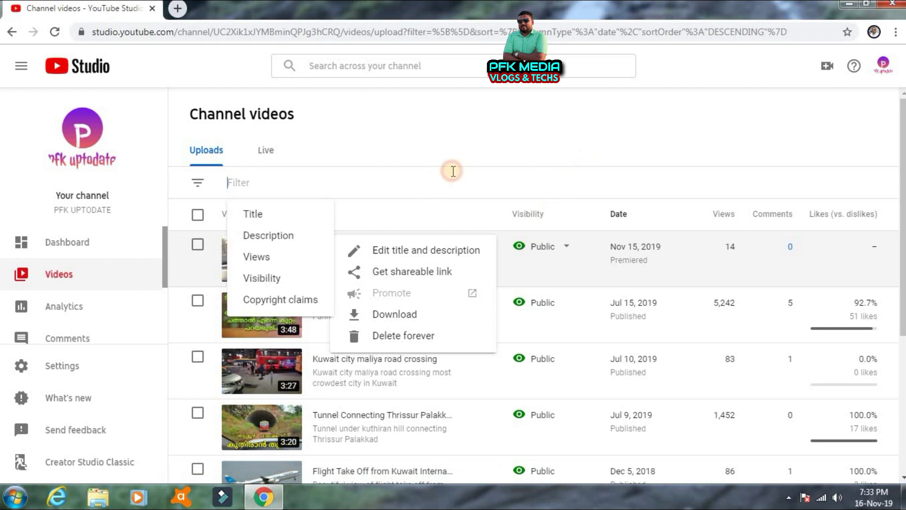
{"action": "left_click", "coordinate": [452, 171]}
{"action": "left_click", "coordinate": [481, 155]}
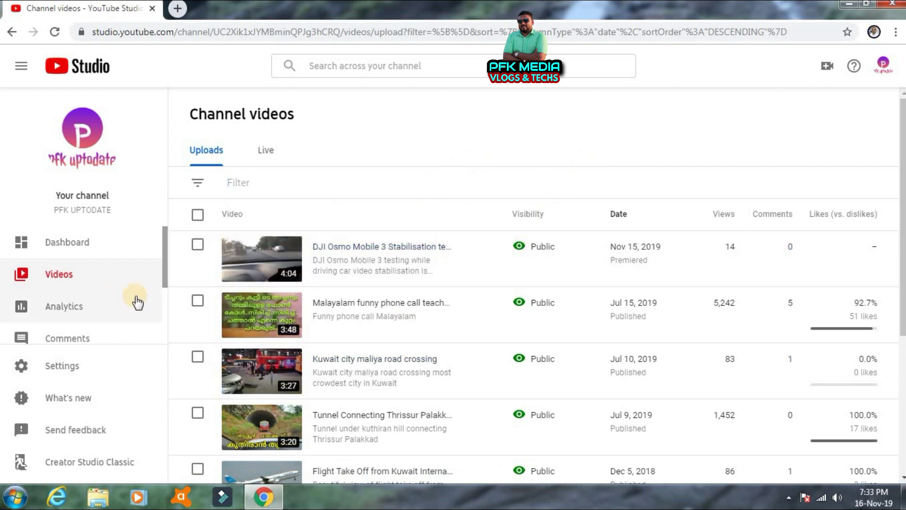
- Show the channel's live streams in the video list
{"action": "left_click", "coordinate": [263, 158]}
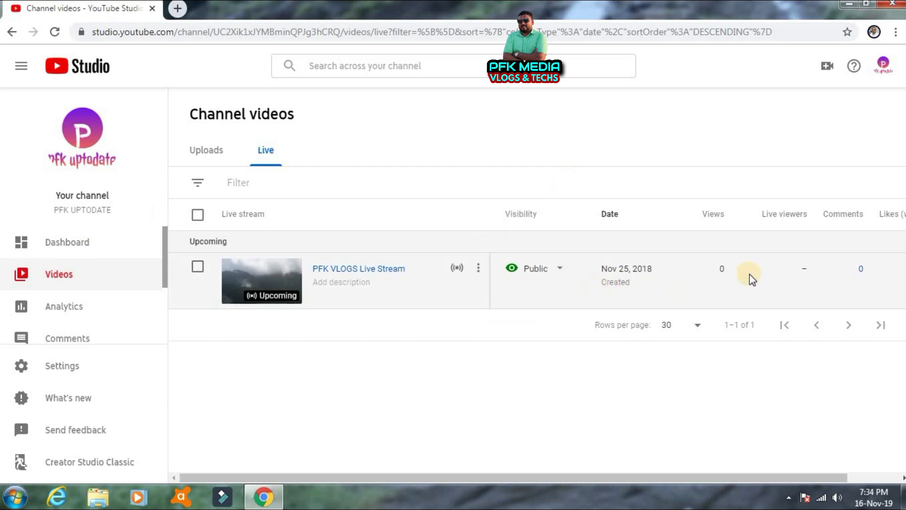
- Return to the uploaded videos, open the channel analytics overview and review its date range options
{"action": "left_click", "coordinate": [198, 150]}
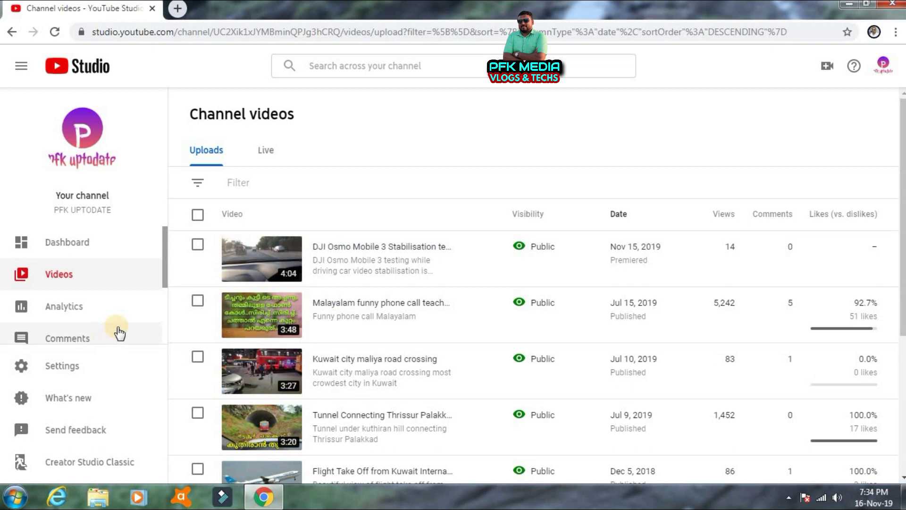
{"action": "left_click", "coordinate": [75, 313]}
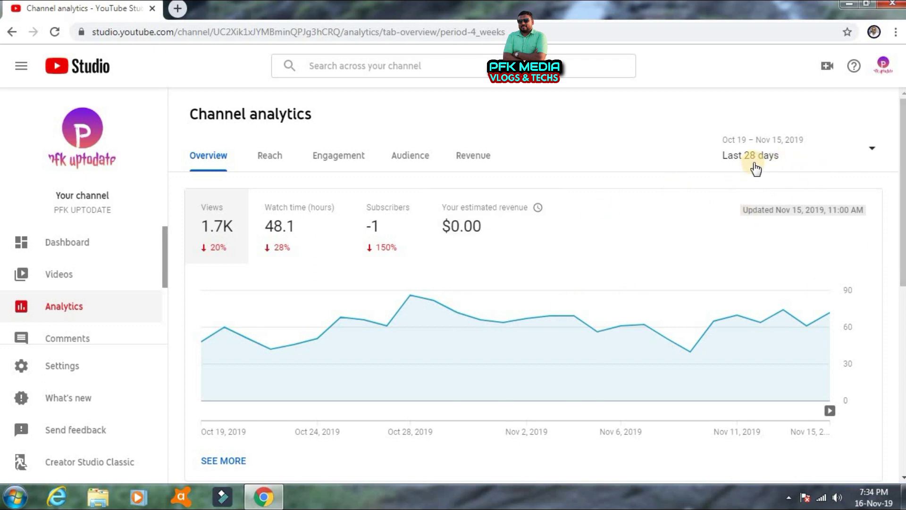
{"action": "left_click", "coordinate": [872, 150]}
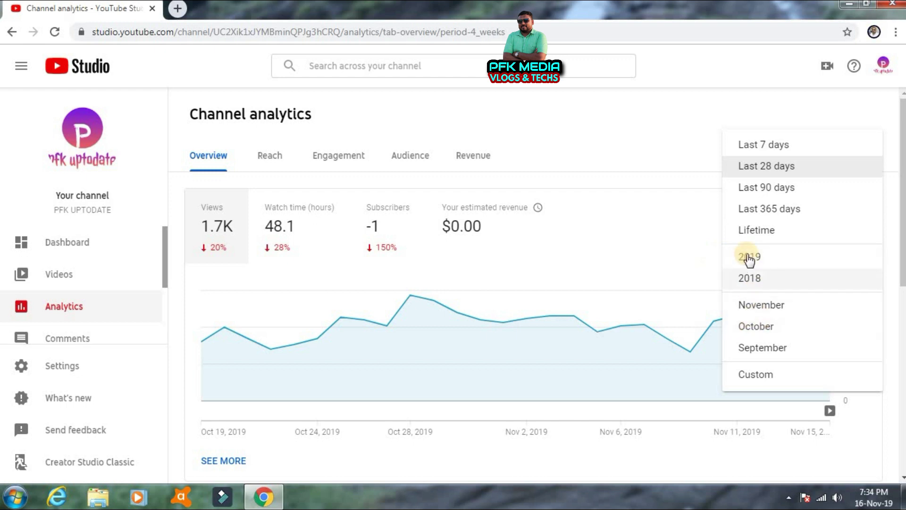
{"action": "left_click", "coordinate": [682, 140]}
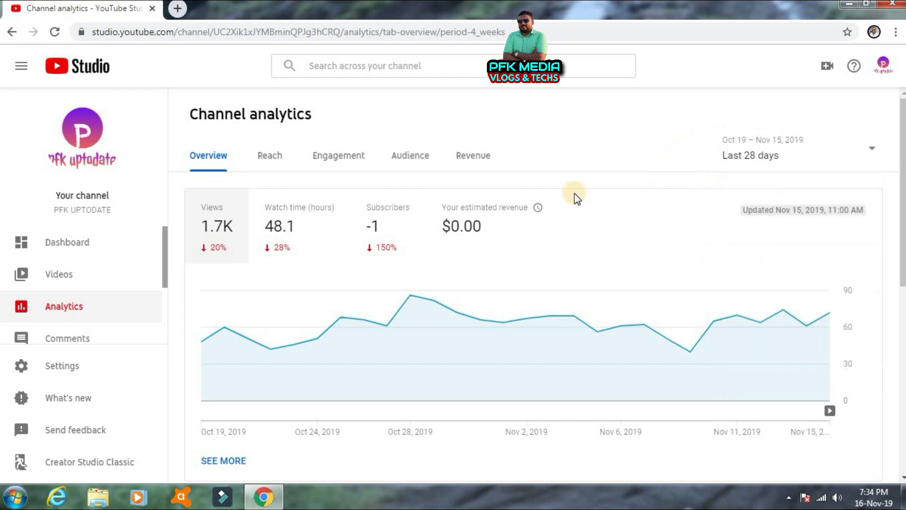
- View the Reach and Engagement analytics, and examine the Audience data on subscribers, gender, age, countries and subtitle languages
{"action": "left_click", "coordinate": [273, 158]}
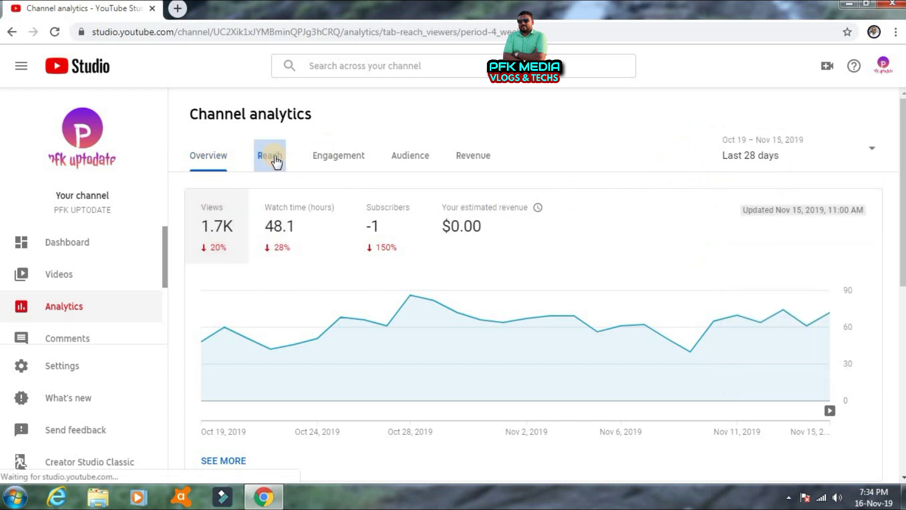
{"action": "left_click", "coordinate": [352, 163]}
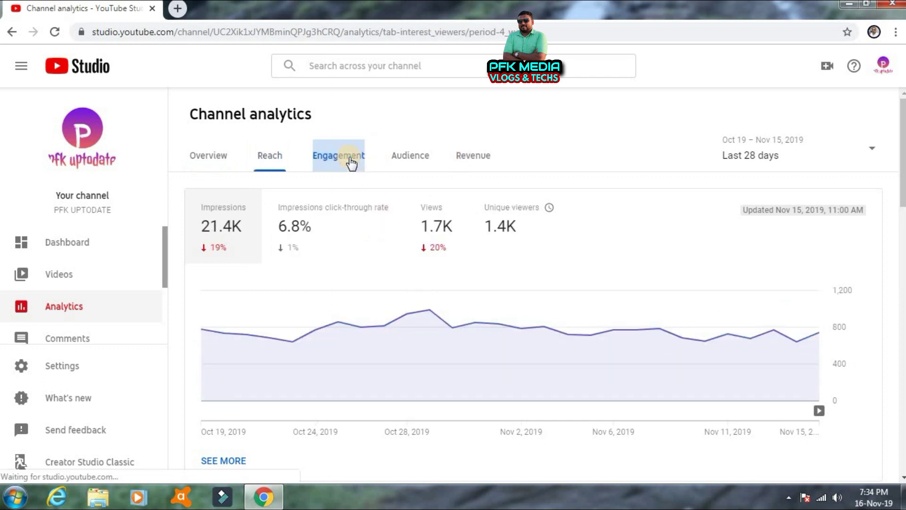
{"action": "left_click", "coordinate": [410, 161]}
{"action": "scroll", "coordinate": [539, 295], "scroll_direction": "down", "scroll_amount": 3}
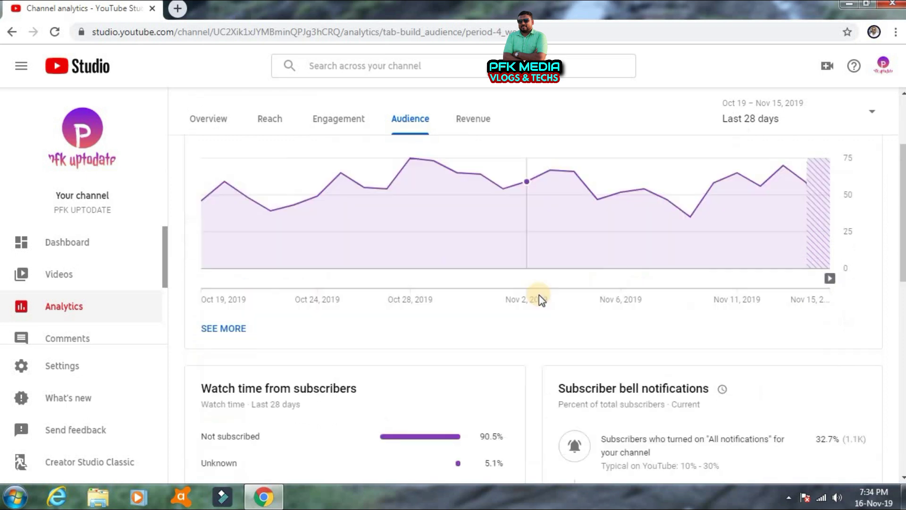
{"action": "scroll", "coordinate": [539, 294], "scroll_direction": "down", "scroll_amount": 4}
{"action": "scroll", "coordinate": [539, 294], "scroll_direction": "down", "scroll_amount": 3}
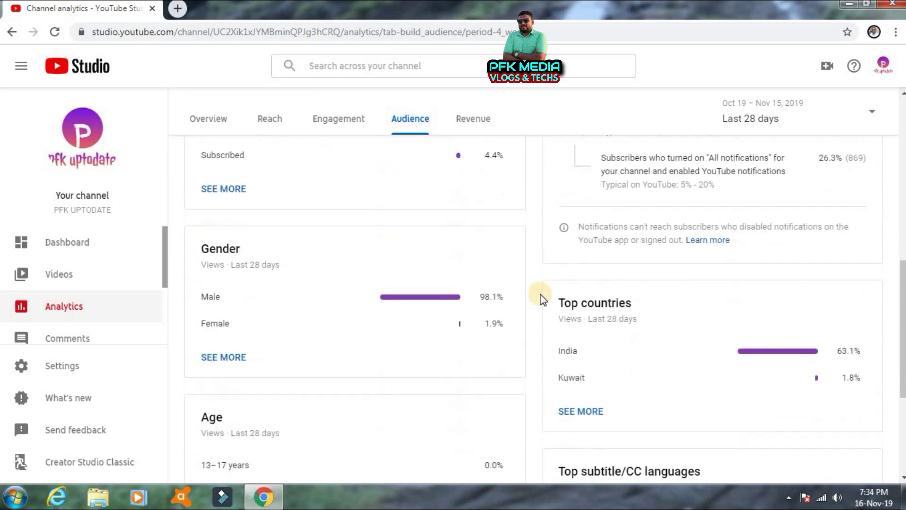
{"action": "scroll", "coordinate": [543, 298], "scroll_direction": "down", "scroll_amount": 4}
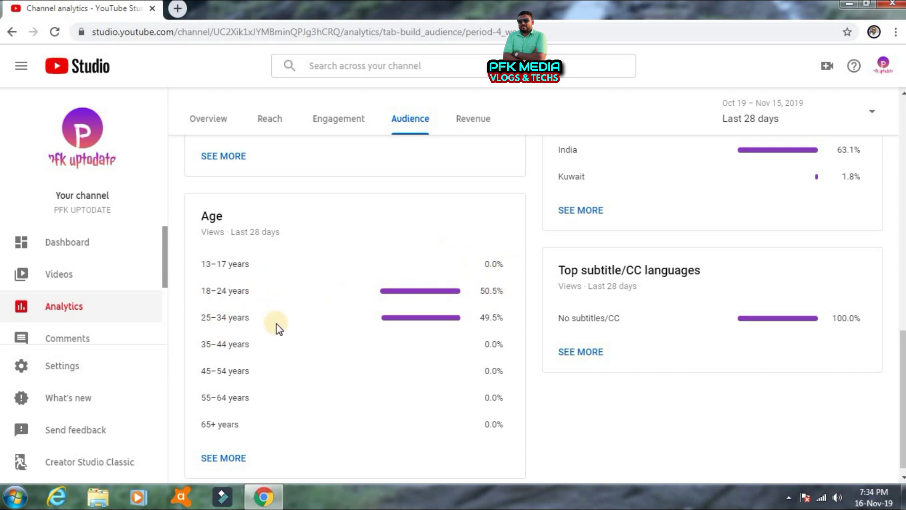
{"action": "scroll", "coordinate": [274, 333], "scroll_direction": "up", "scroll_amount": 4}
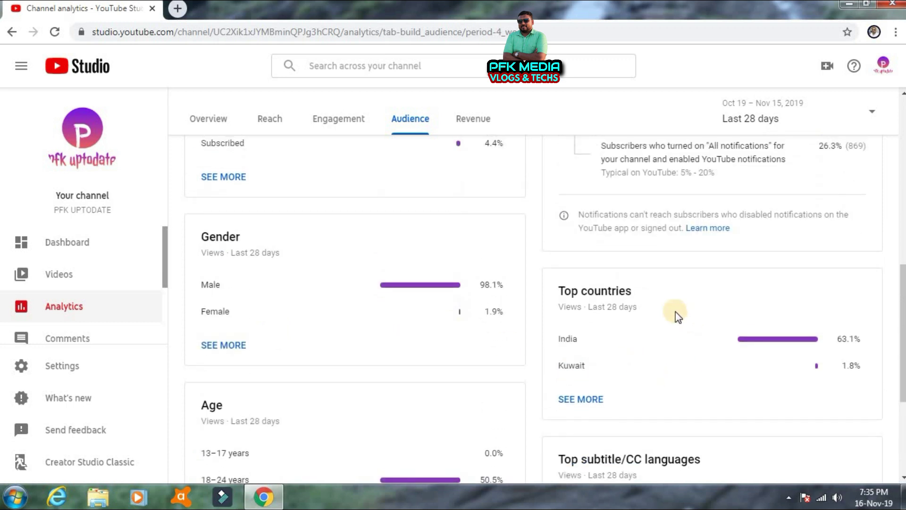
{"action": "scroll", "coordinate": [675, 346], "scroll_direction": "down", "scroll_amount": 2}
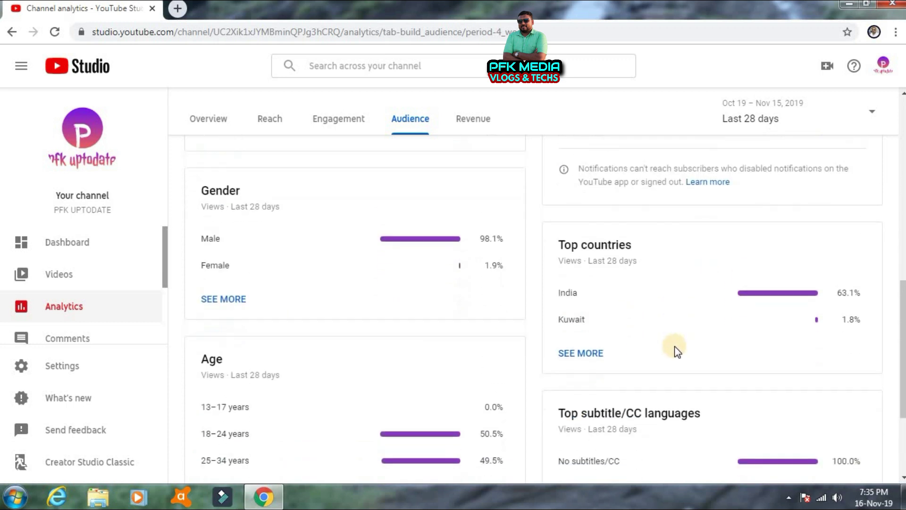
{"action": "scroll", "coordinate": [667, 384], "scroll_direction": "down", "scroll_amount": 3}
{"action": "scroll", "coordinate": [556, 375], "scroll_direction": "up", "scroll_amount": 15}
- Review the channel's Revenue analytics for the last 28 days
{"action": "left_click", "coordinate": [474, 157]}
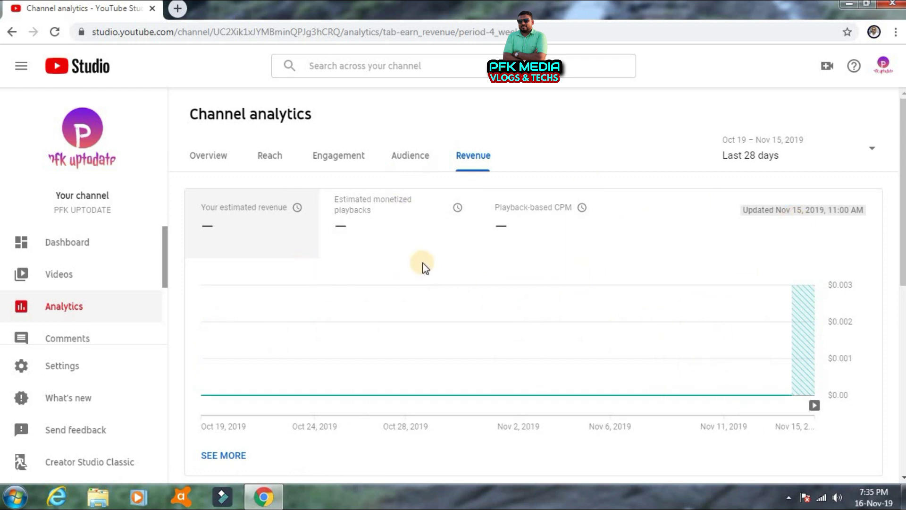
{"action": "scroll", "coordinate": [411, 236], "scroll_direction": "down", "scroll_amount": 1}
{"action": "scroll", "coordinate": [330, 212], "scroll_direction": "up", "scroll_amount": 1}
- Open the channel comments and look through the public comments that have not been responded to
{"action": "left_click_drag", "start_coordinate": [166, 259], "coordinate": [163, 292]}
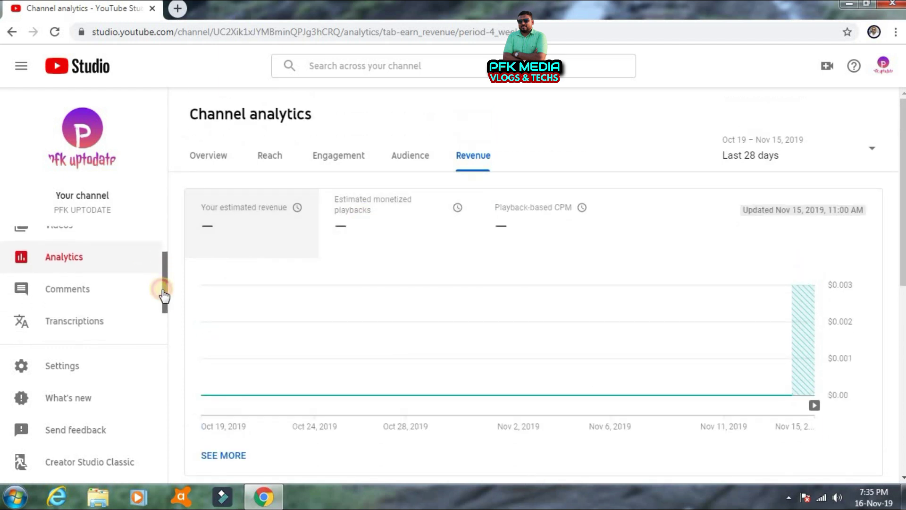
{"action": "left_click", "coordinate": [81, 292]}
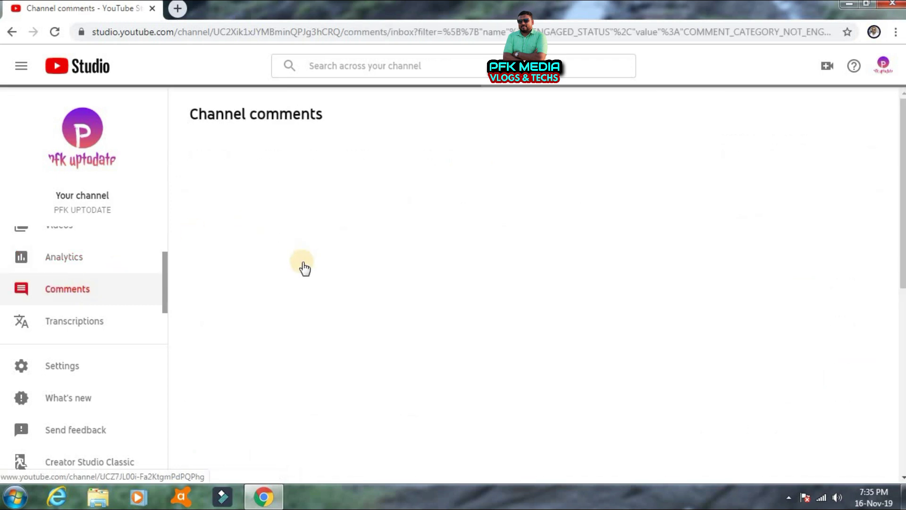
{"action": "scroll", "coordinate": [408, 234], "scroll_direction": "down", "scroll_amount": 1}
{"action": "scroll", "coordinate": [408, 232], "scroll_direction": "down", "scroll_amount": 3}
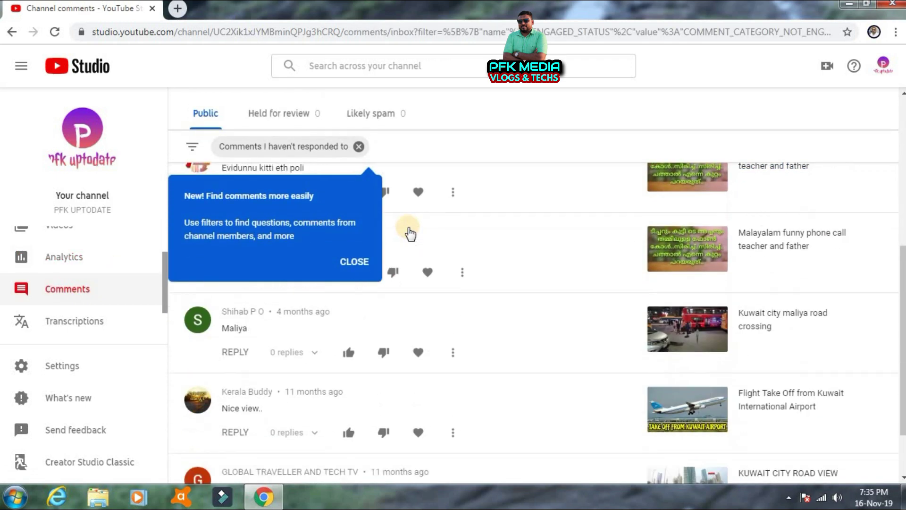
{"action": "scroll", "coordinate": [407, 231], "scroll_direction": "up", "scroll_amount": 5}
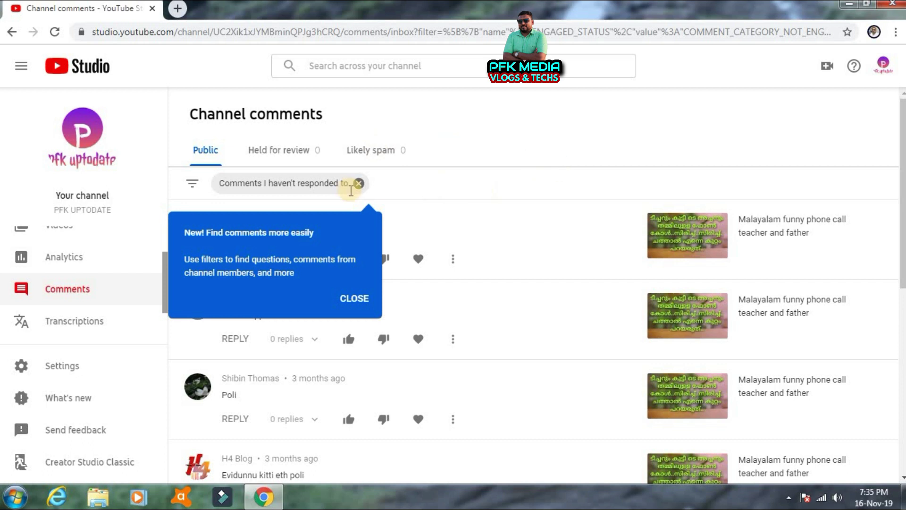
- Check the comments held for review and the likely spam, and return to the public comments
{"action": "left_click", "coordinate": [277, 151]}
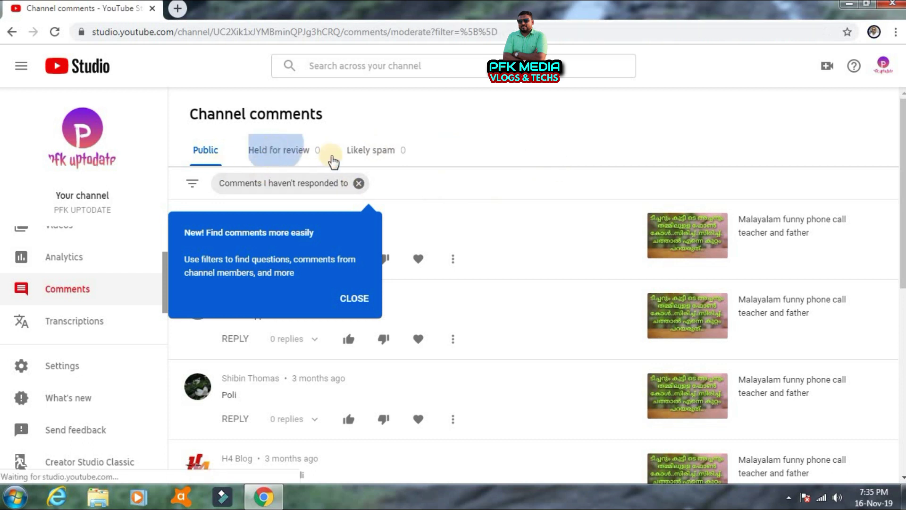
{"action": "left_click", "coordinate": [379, 162]}
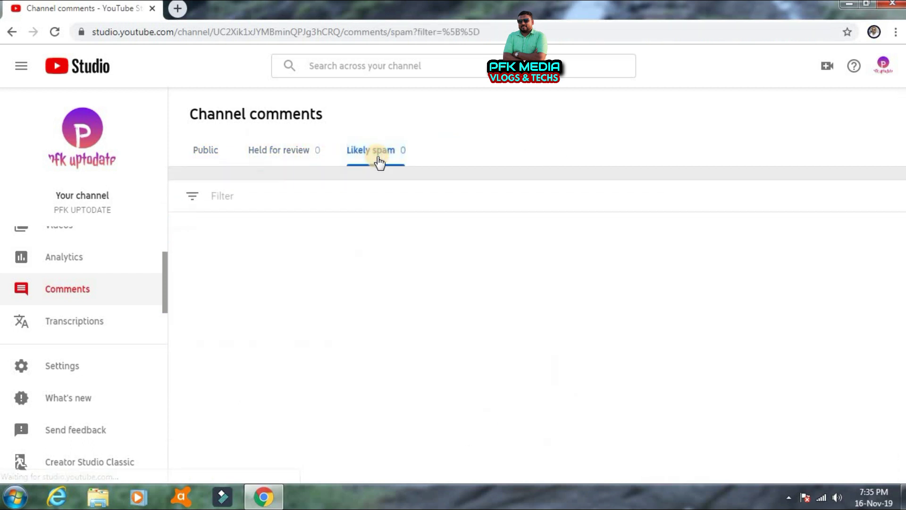
{"action": "left_click", "coordinate": [222, 152]}
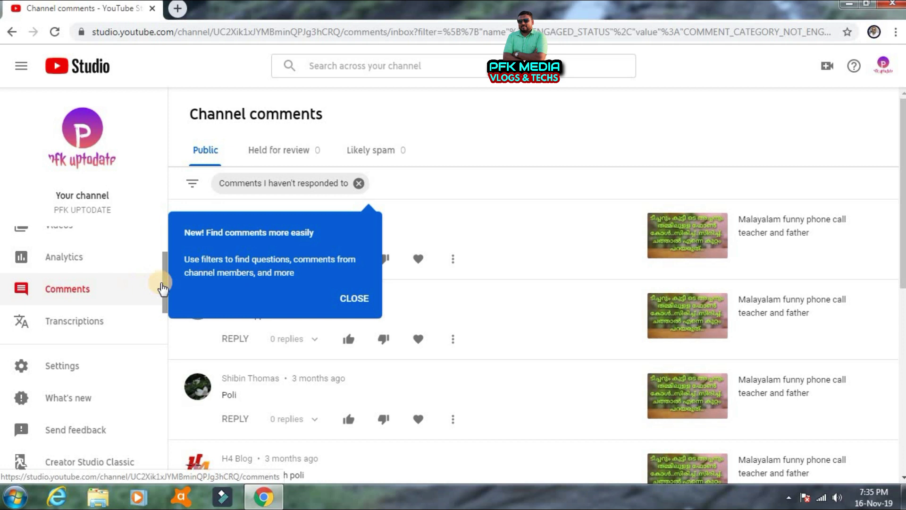
- Open the channel transcriptions and review the Drafts, Community and Published lists
{"action": "left_click", "coordinate": [110, 324]}
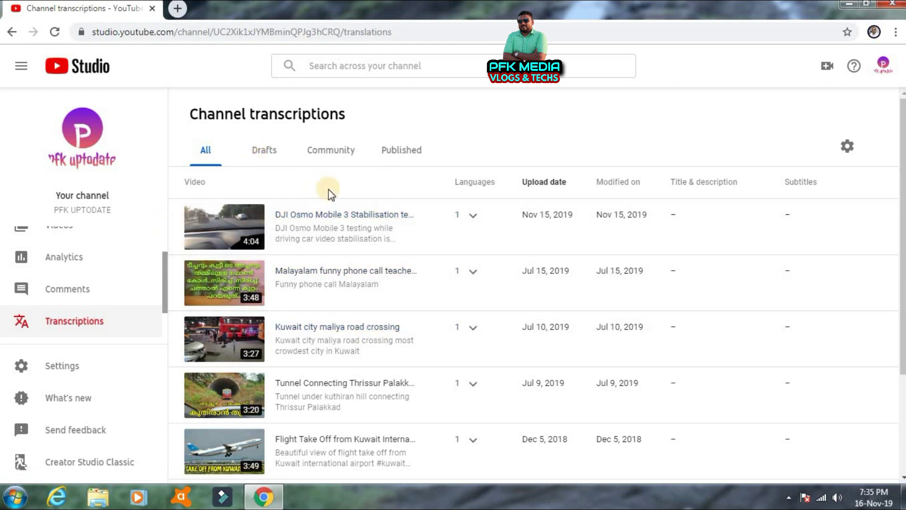
{"action": "left_click", "coordinate": [266, 151]}
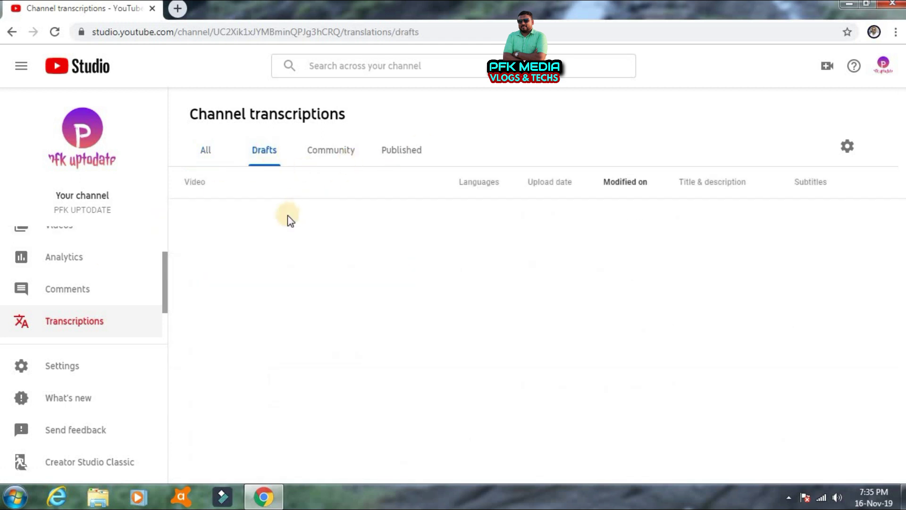
{"action": "left_click", "coordinate": [329, 149]}
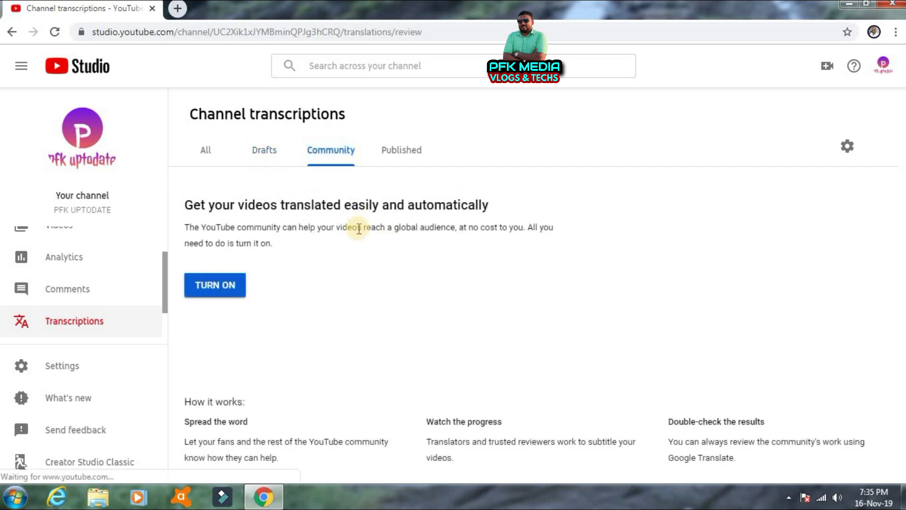
{"action": "left_click", "coordinate": [403, 149]}
{"action": "scroll", "coordinate": [404, 265], "scroll_direction": "down", "scroll_amount": 2}
{"action": "scroll", "coordinate": [331, 260], "scroll_direction": "up", "scroll_amount": 2}
- Open the channel monetization page and examine the YouTube Partner Program requirements and the channel's progress
{"action": "left_click_drag", "start_coordinate": [164, 287], "coordinate": [163, 322]}
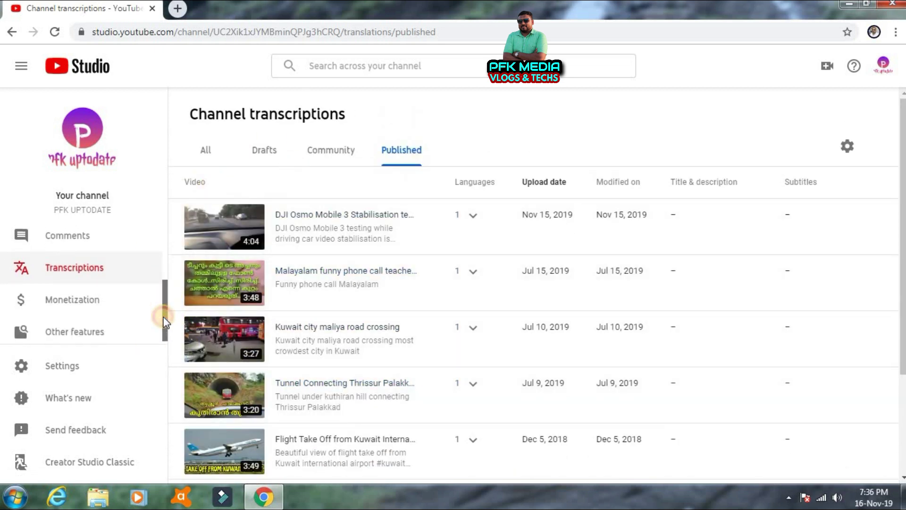
{"action": "left_click", "coordinate": [71, 304]}
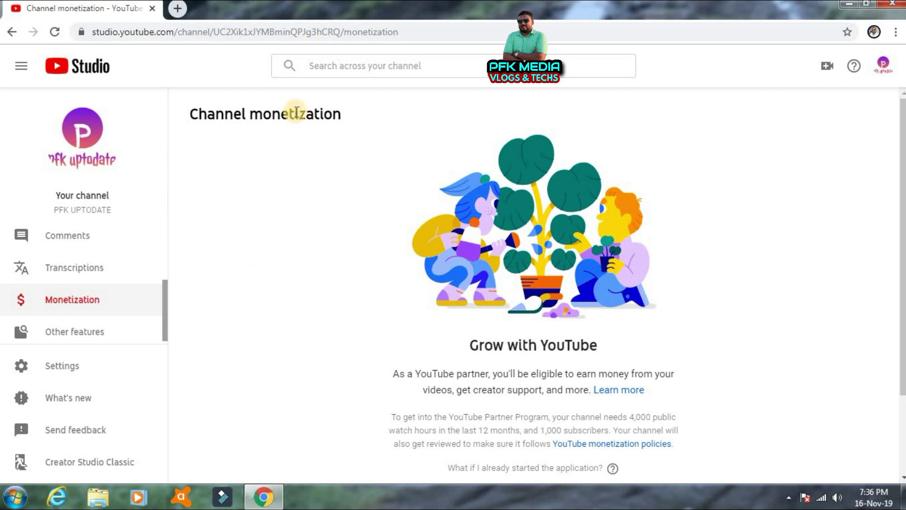
{"action": "scroll", "coordinate": [257, 239], "scroll_direction": "down", "scroll_amount": 2}
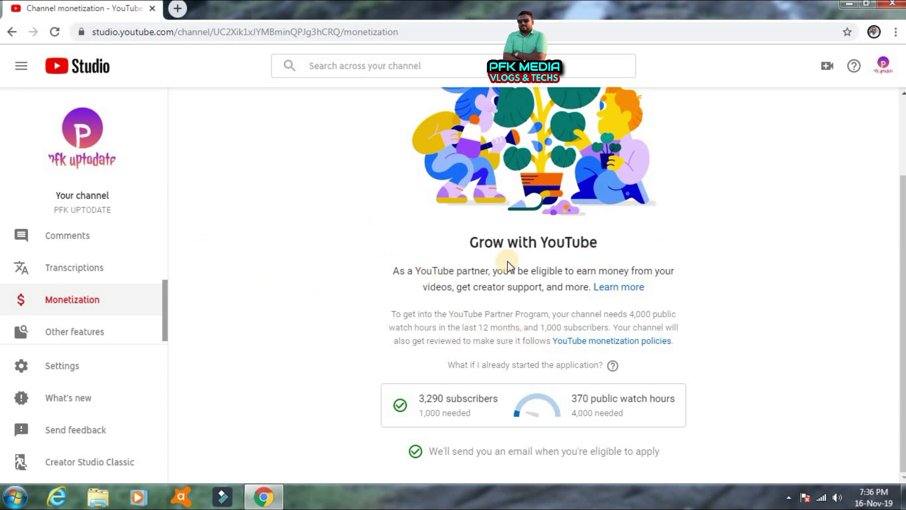
- Open the Audio Library from the other channel features and browse its free music tracks
{"action": "mouse_move", "coordinate": [124, 339]}
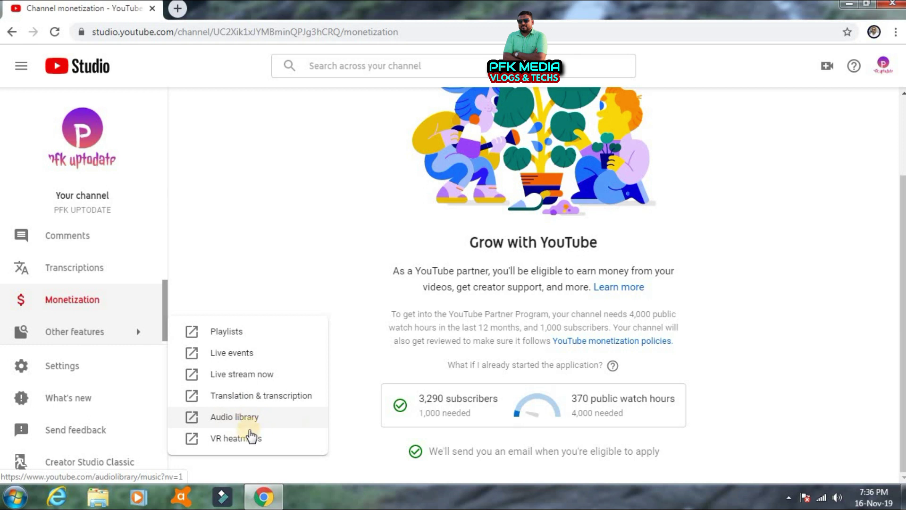
{"action": "left_click", "coordinate": [258, 427]}
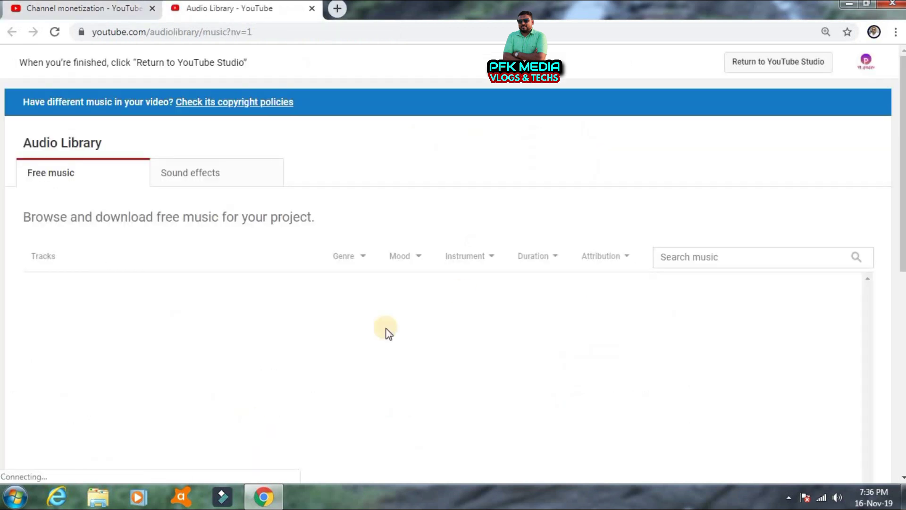
{"action": "scroll", "coordinate": [431, 293], "scroll_direction": "down", "scroll_amount": 8}
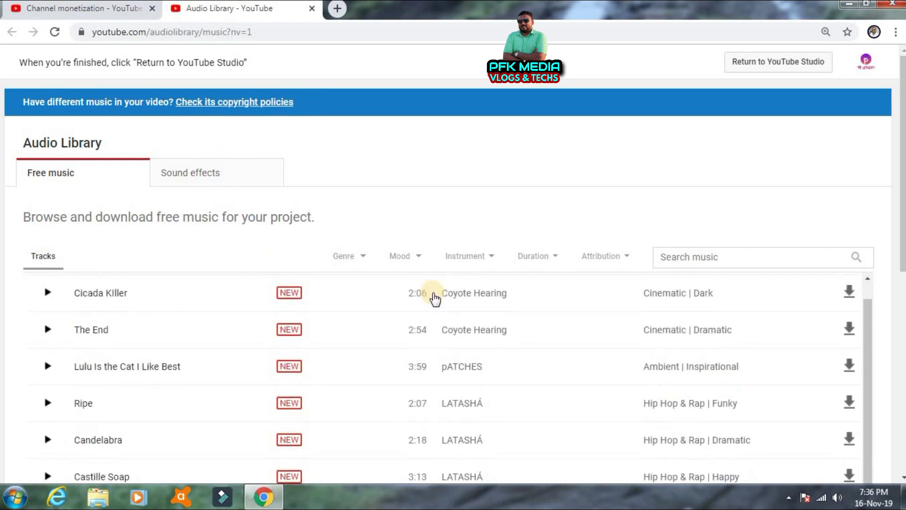
{"action": "scroll", "coordinate": [434, 299], "scroll_direction": "down", "scroll_amount": 5}
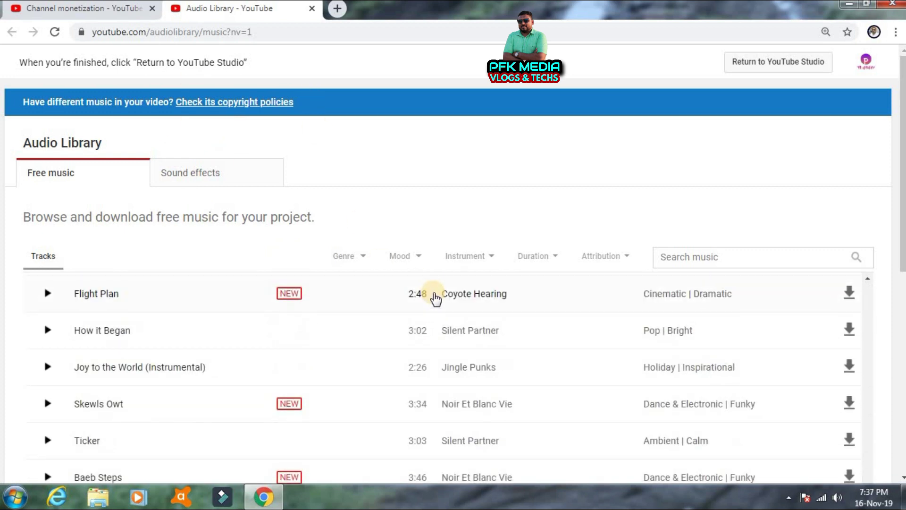
{"action": "scroll", "coordinate": [434, 302], "scroll_direction": "down", "scroll_amount": 5}
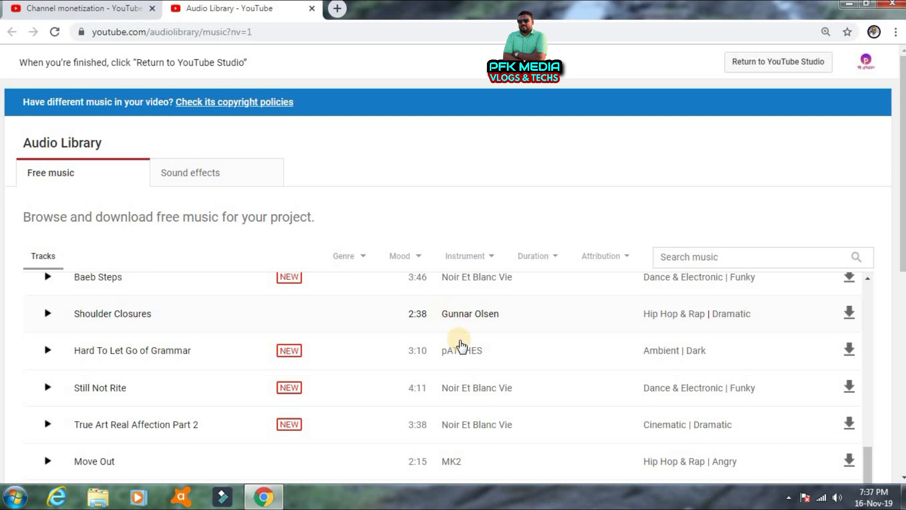
{"action": "scroll", "coordinate": [462, 347], "scroll_direction": "up", "scroll_amount": 4}
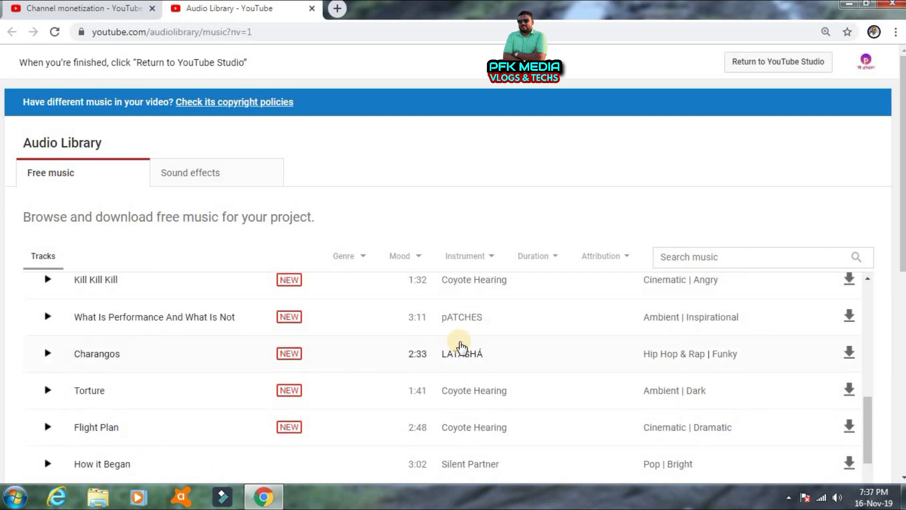
{"action": "scroll", "coordinate": [469, 334], "scroll_direction": "up", "scroll_amount": 2}
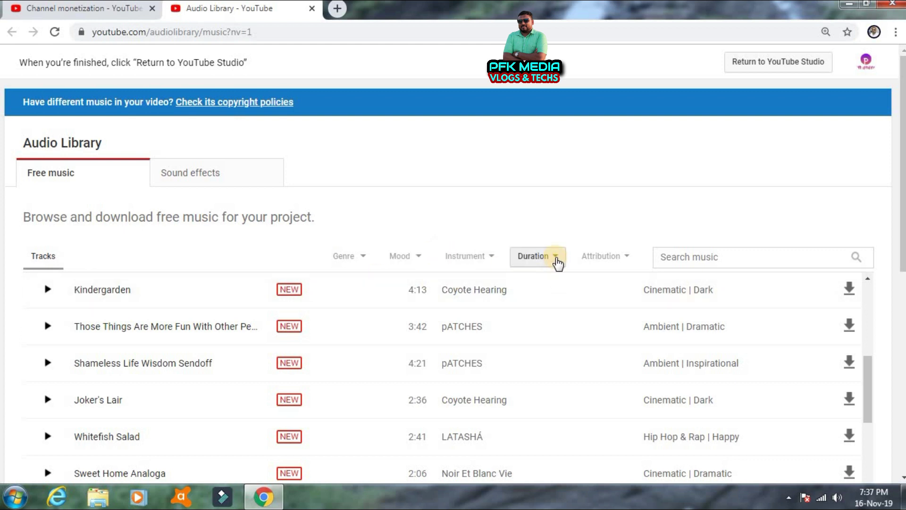
- View the duration filter options for the free music and close the Audio Library
{"action": "left_click", "coordinate": [557, 262]}
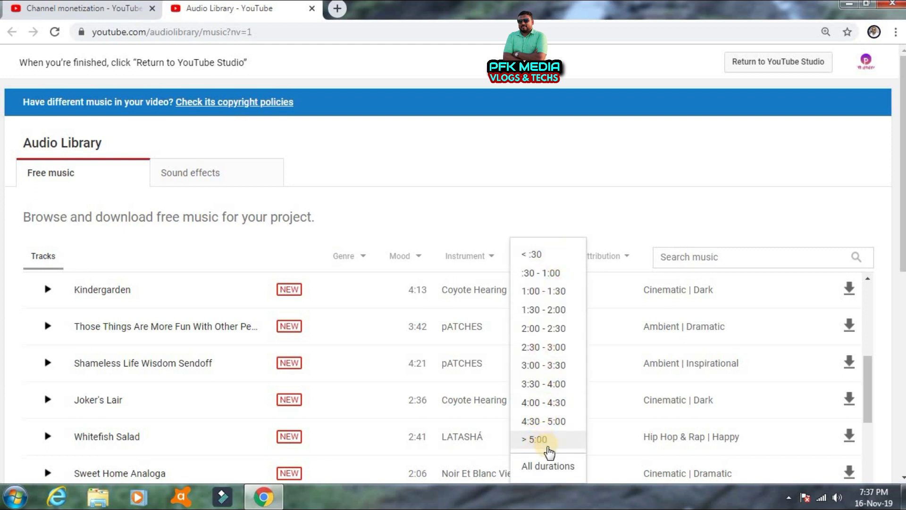
{"action": "left_click", "coordinate": [601, 216]}
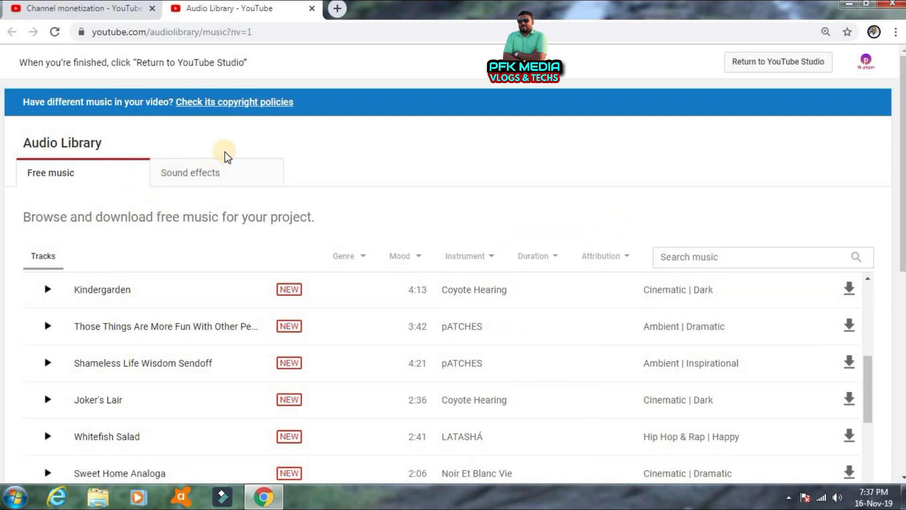
{"action": "left_click", "coordinate": [311, 8]}
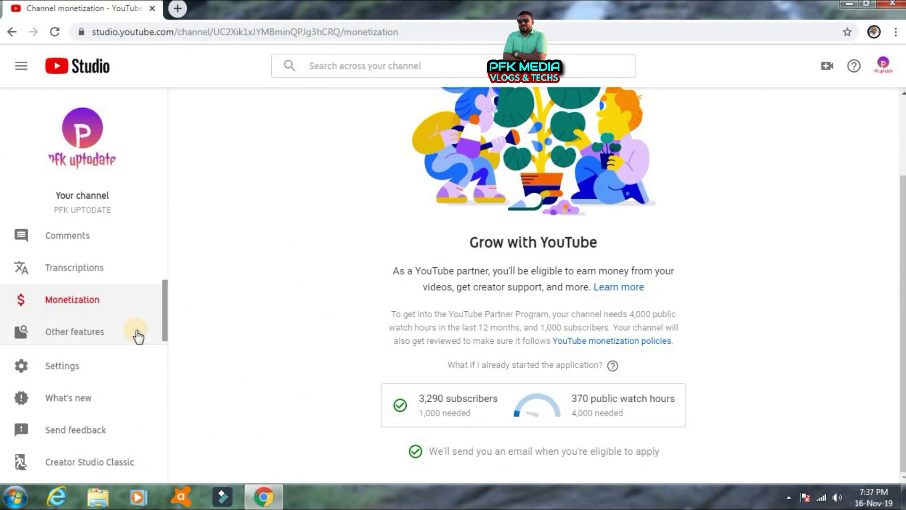
- Open the settings, review the general currency and the channel's basic info, and close the Apple Software Update window
{"action": "mouse_move", "coordinate": [154, 337]}
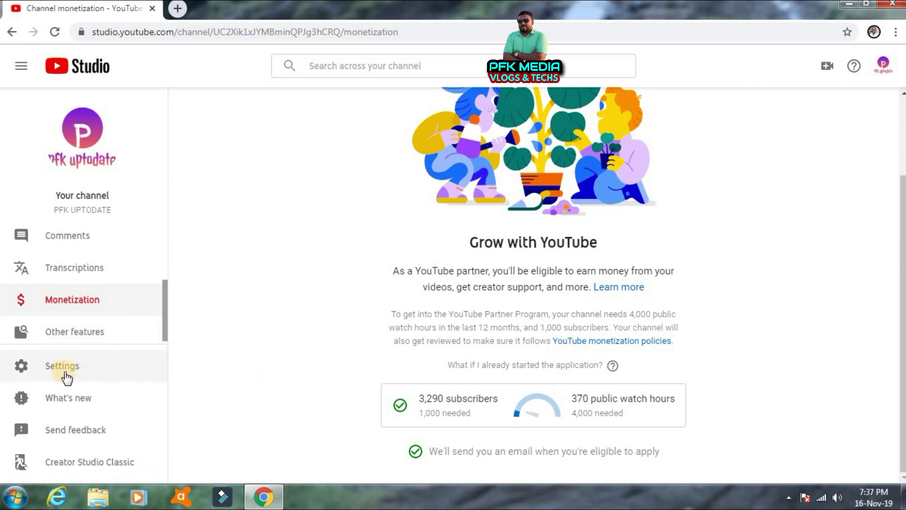
{"action": "left_click", "coordinate": [65, 367]}
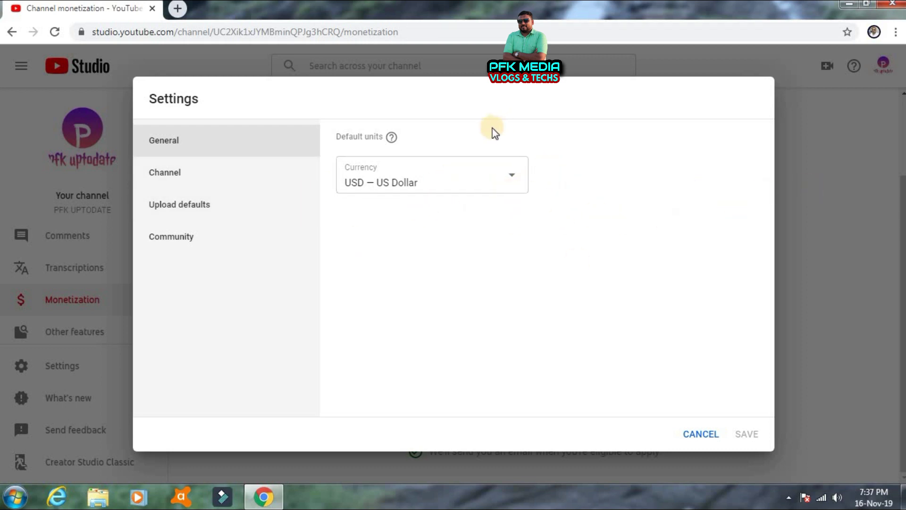
{"action": "left_click", "coordinate": [187, 175]}
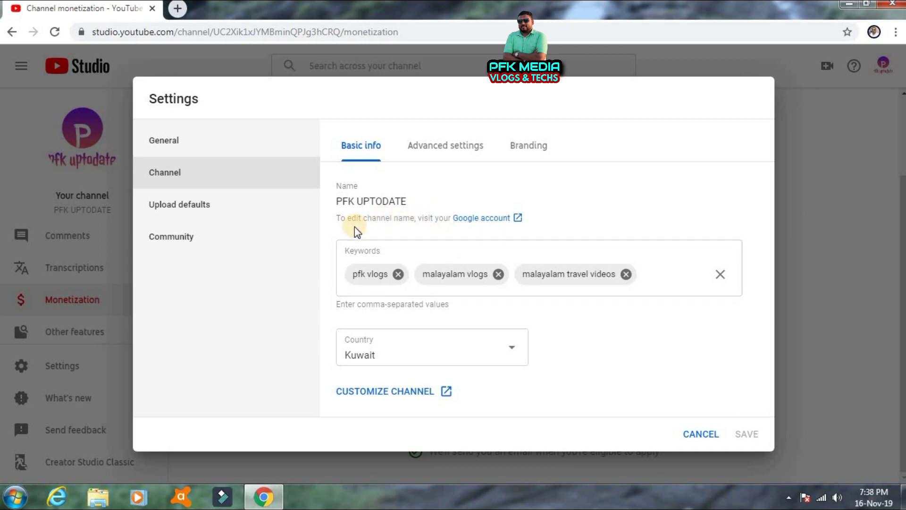
{"action": "left_click", "coordinate": [474, 227]}
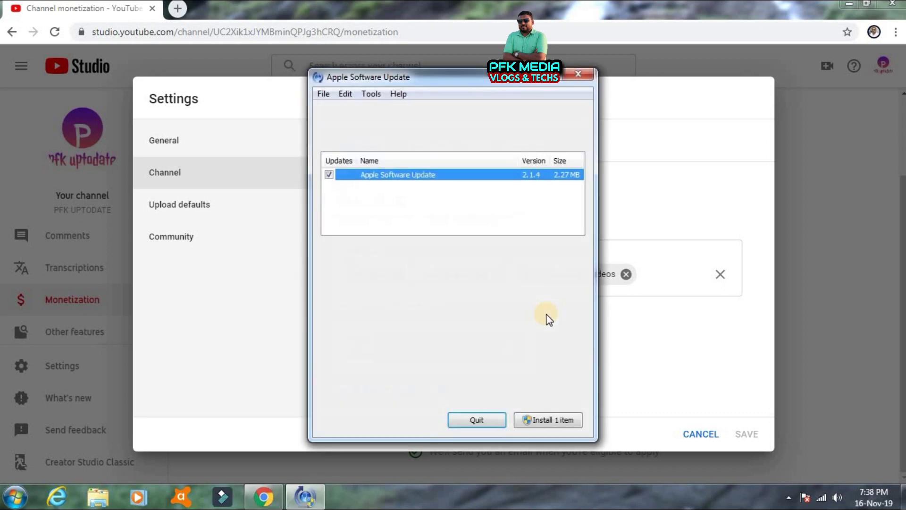
{"action": "left_click", "coordinate": [580, 74]}
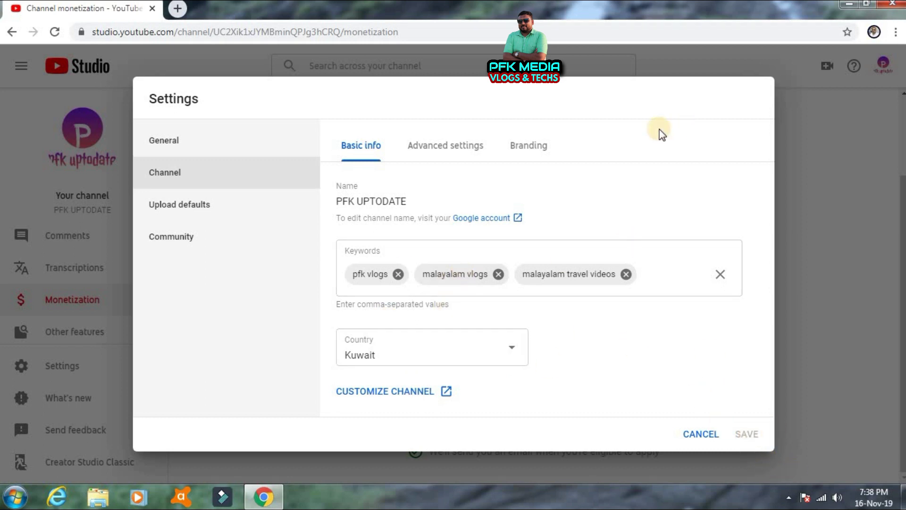
- Enable displaying the number of people subscribed to the channel in the channel's advanced settings and save the settings
{"action": "left_click", "coordinate": [478, 155]}
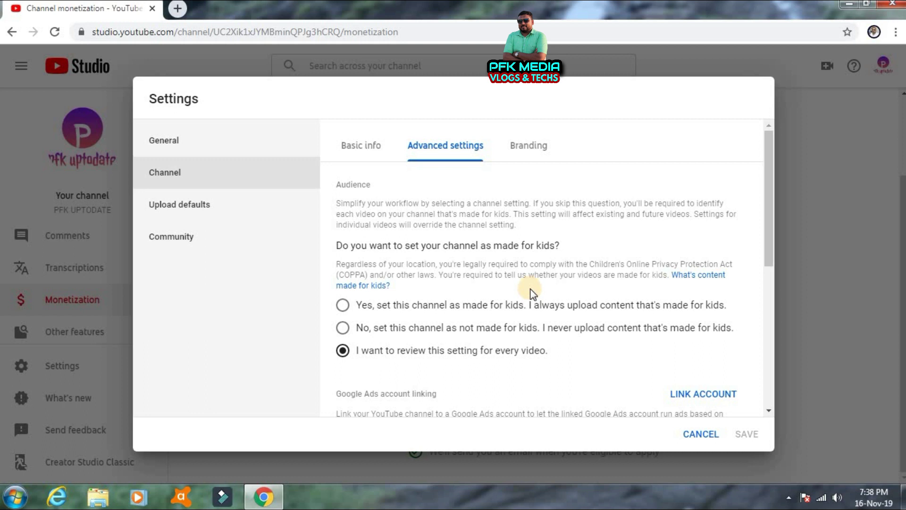
{"action": "scroll", "coordinate": [530, 288], "scroll_direction": "down", "scroll_amount": 3}
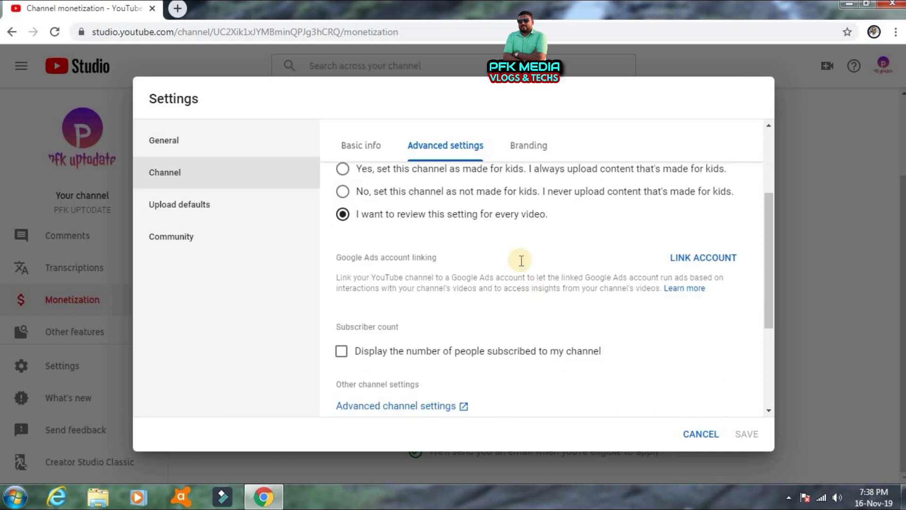
{"action": "scroll", "coordinate": [519, 259], "scroll_direction": "down", "scroll_amount": 3}
{"action": "scroll", "coordinate": [523, 260], "scroll_direction": "up", "scroll_amount": 2}
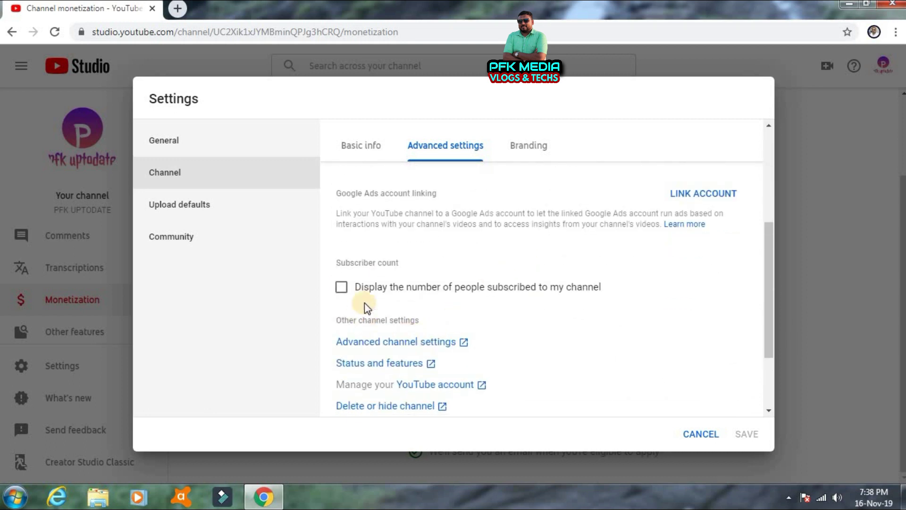
{"action": "left_click", "coordinate": [342, 288]}
{"action": "scroll", "coordinate": [562, 304], "scroll_direction": "down", "scroll_amount": 1}
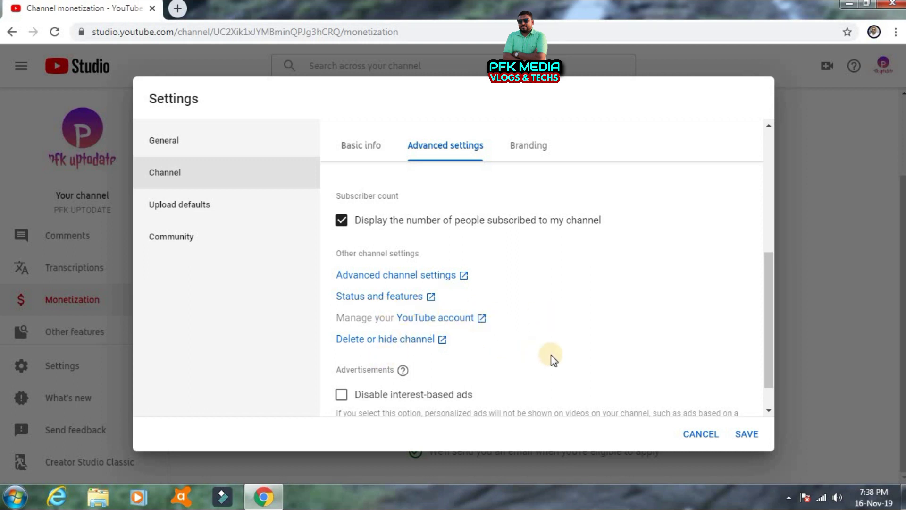
{"action": "scroll", "coordinate": [439, 293], "scroll_direction": "down", "scroll_amount": 1}
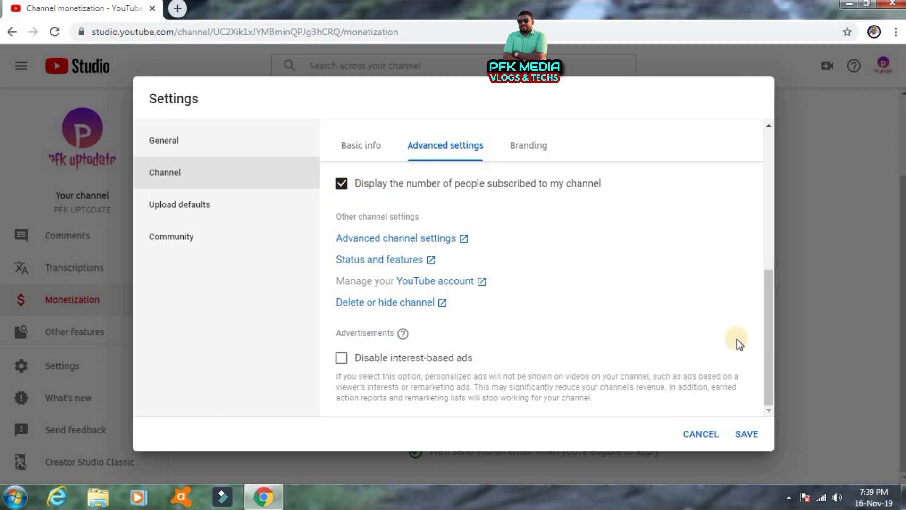
{"action": "left_click", "coordinate": [747, 434]}
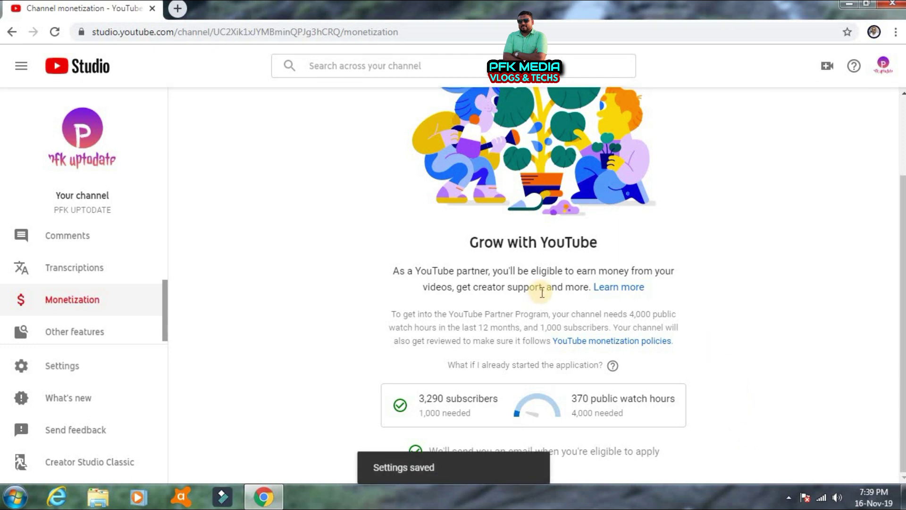
- Reopen the settings and review the basic info and advanced settings of the upload defaults
{"action": "left_click", "coordinate": [90, 366]}
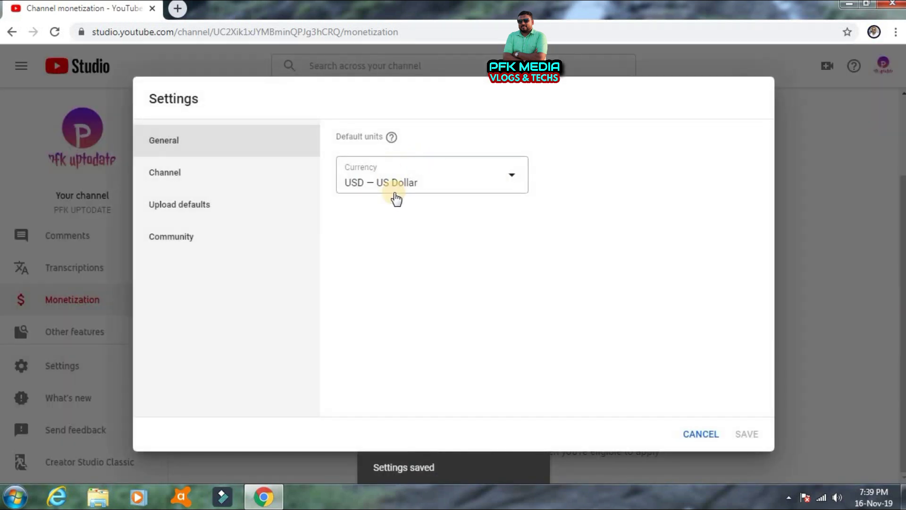
{"action": "left_click", "coordinate": [193, 213]}
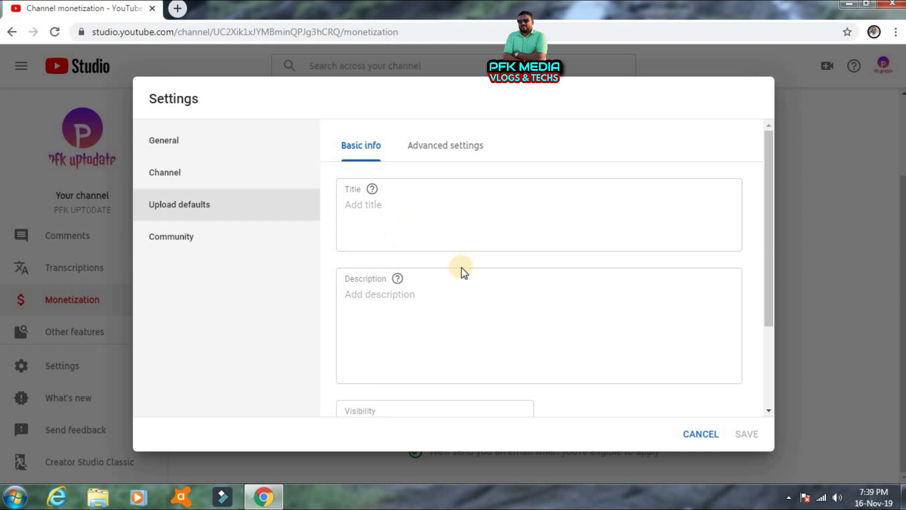
{"action": "scroll", "coordinate": [494, 328], "scroll_direction": "down", "scroll_amount": 3}
{"action": "scroll", "coordinate": [498, 338], "scroll_direction": "up", "scroll_amount": 3}
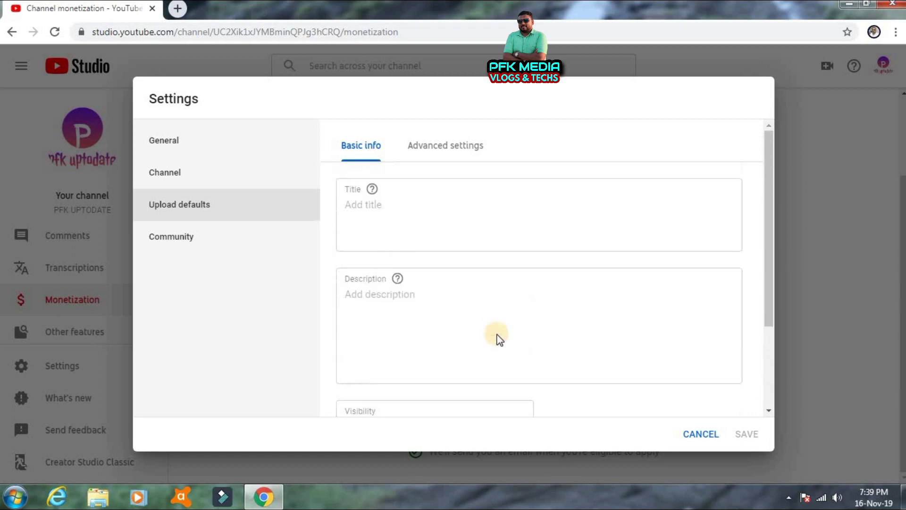
{"action": "scroll", "coordinate": [494, 292], "scroll_direction": "down", "scroll_amount": 3}
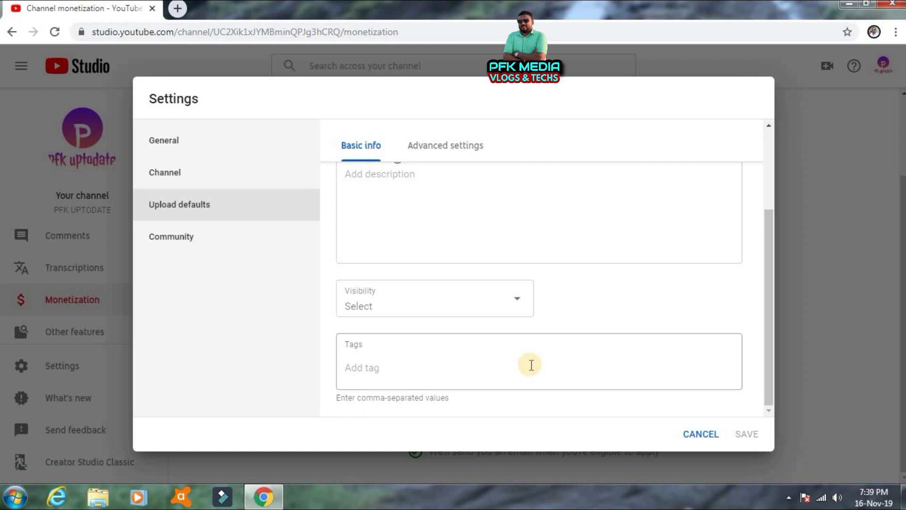
{"action": "left_click", "coordinate": [450, 157]}
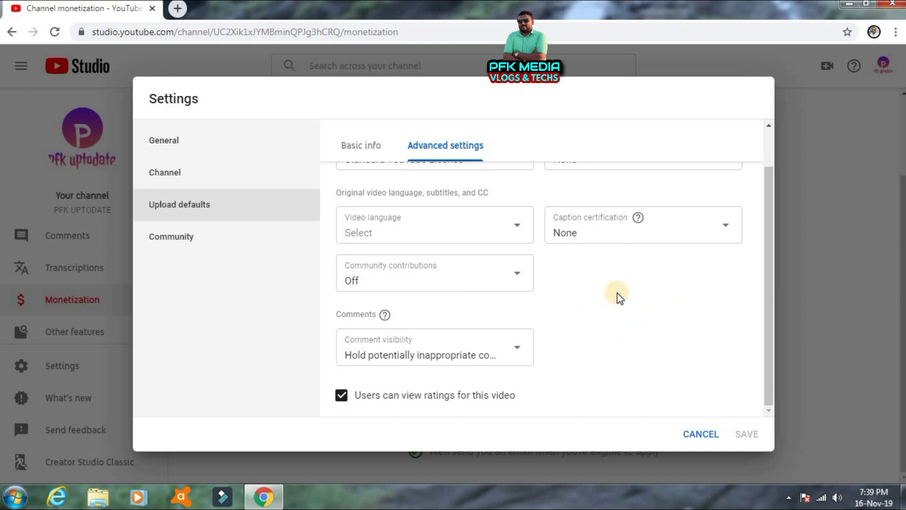
{"action": "scroll", "coordinate": [545, 299], "scroll_direction": "up", "scroll_amount": 1}
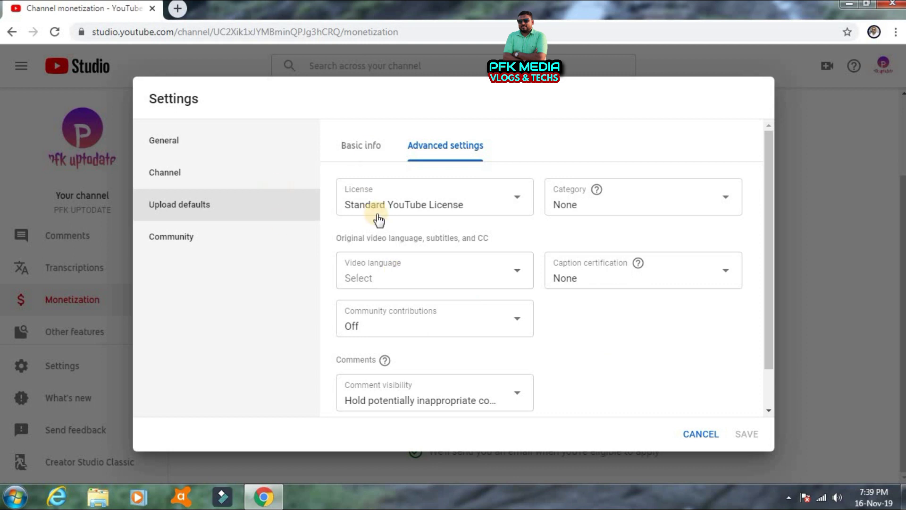
- Review the automated filters and defaults in the community settings, and close the settings without saving
{"action": "left_click", "coordinate": [163, 238]}
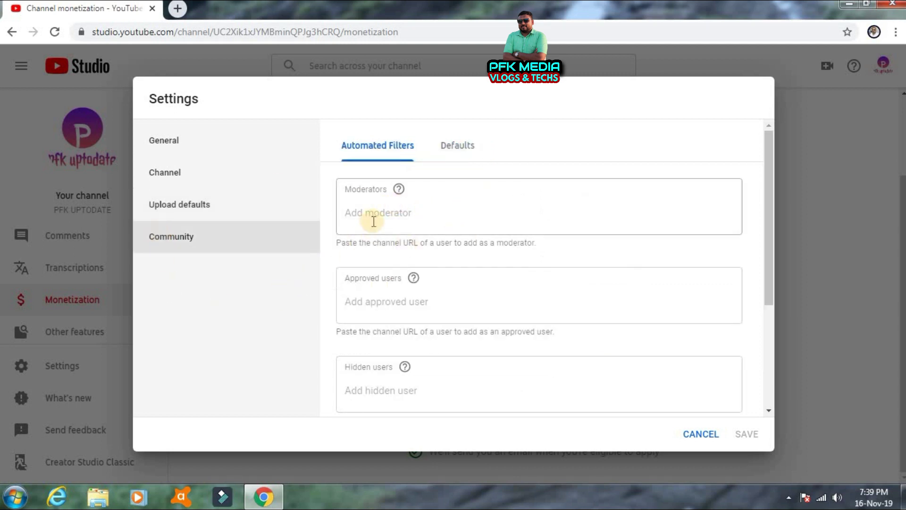
{"action": "scroll", "coordinate": [428, 217], "scroll_direction": "down", "scroll_amount": 1}
{"action": "scroll", "coordinate": [428, 217], "scroll_direction": "down", "scroll_amount": 3}
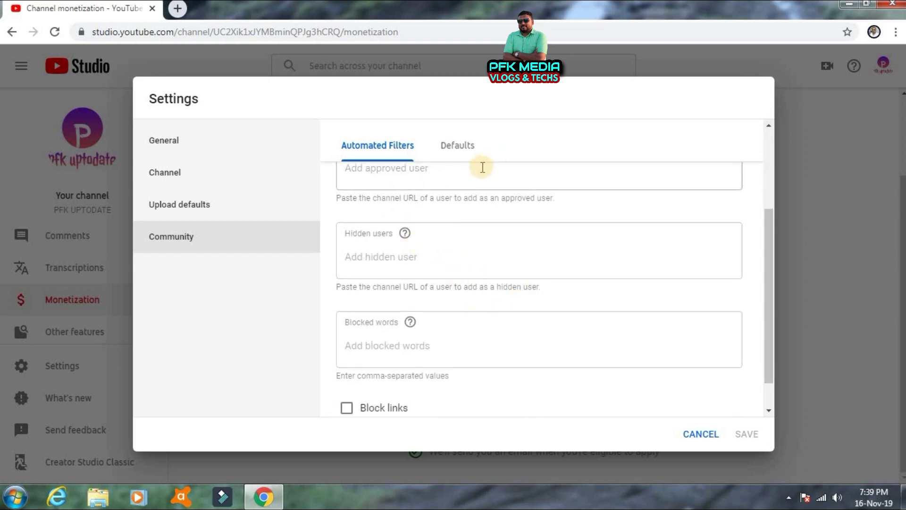
{"action": "left_click", "coordinate": [448, 146]}
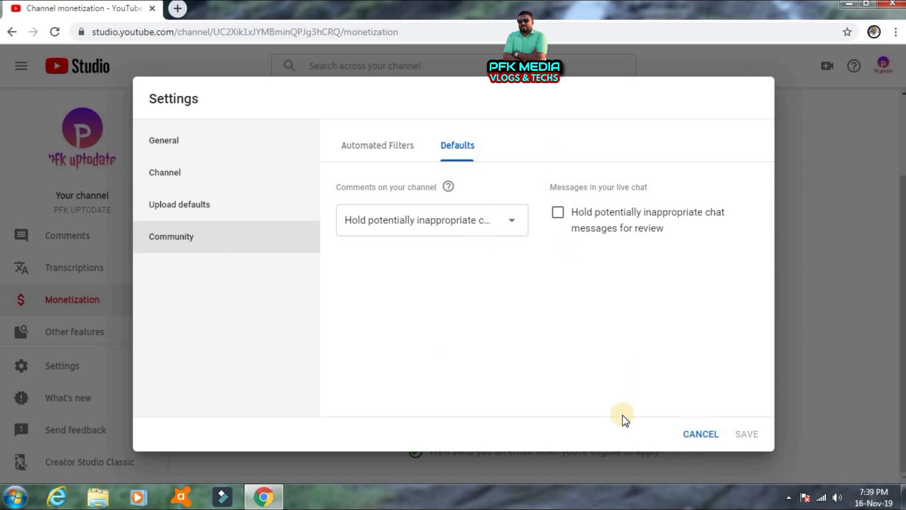
{"action": "left_click", "coordinate": [698, 437]}
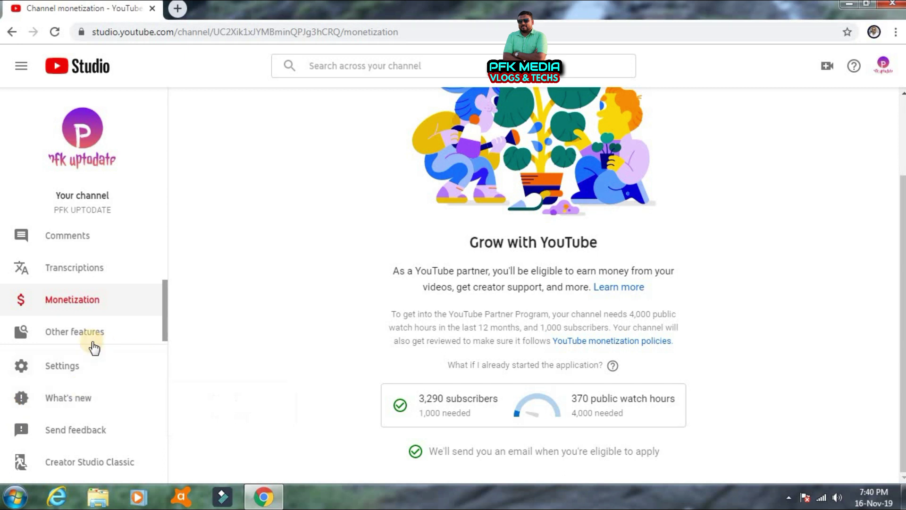
- View the feedback form and the Creator Studio Classic survey, cancelling each without submitting anything
{"action": "mouse_move", "coordinate": [90, 405]}
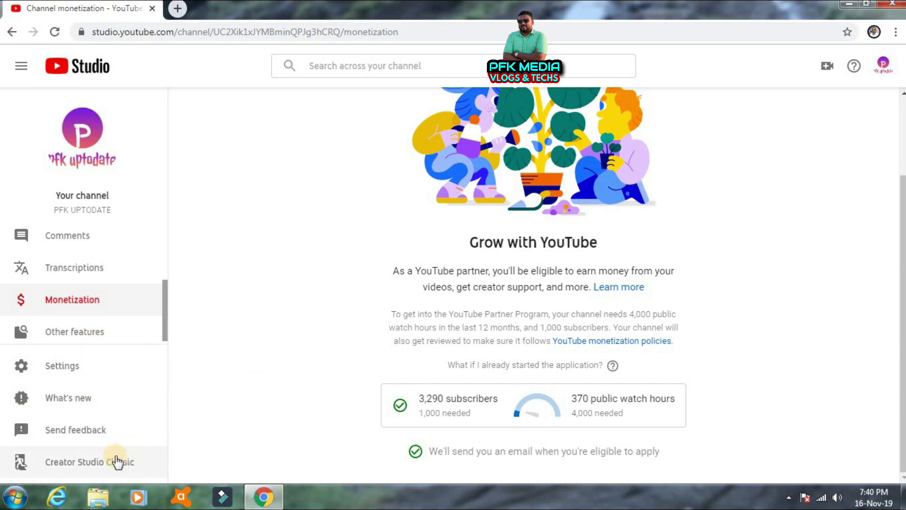
{"action": "left_click", "coordinate": [76, 430]}
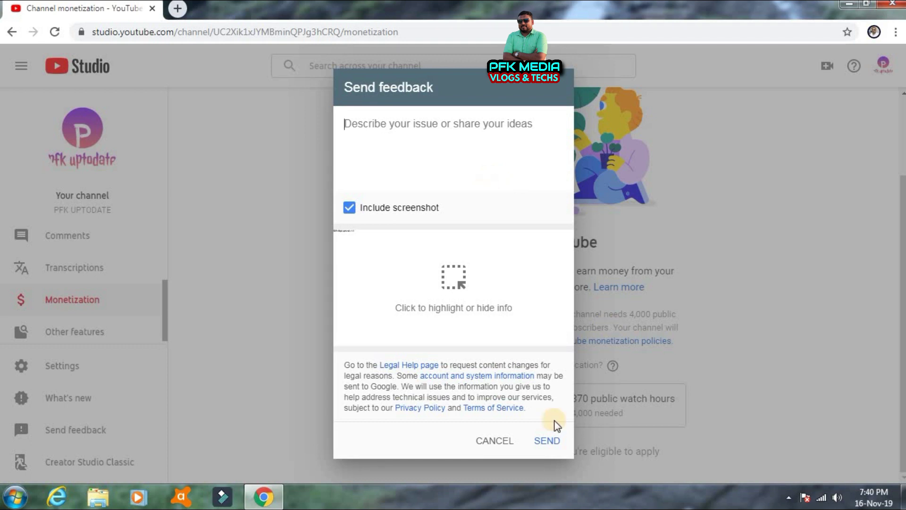
{"action": "left_click", "coordinate": [507, 445]}
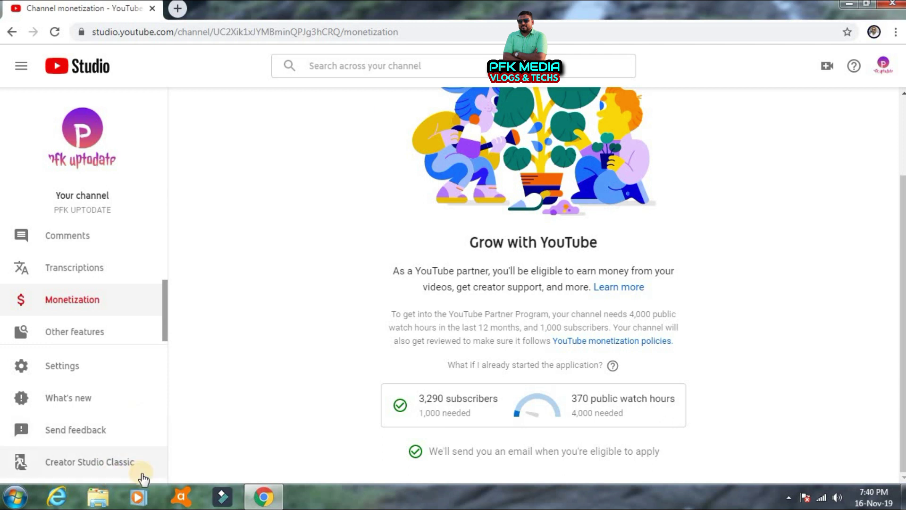
{"action": "left_click", "coordinate": [84, 467]}
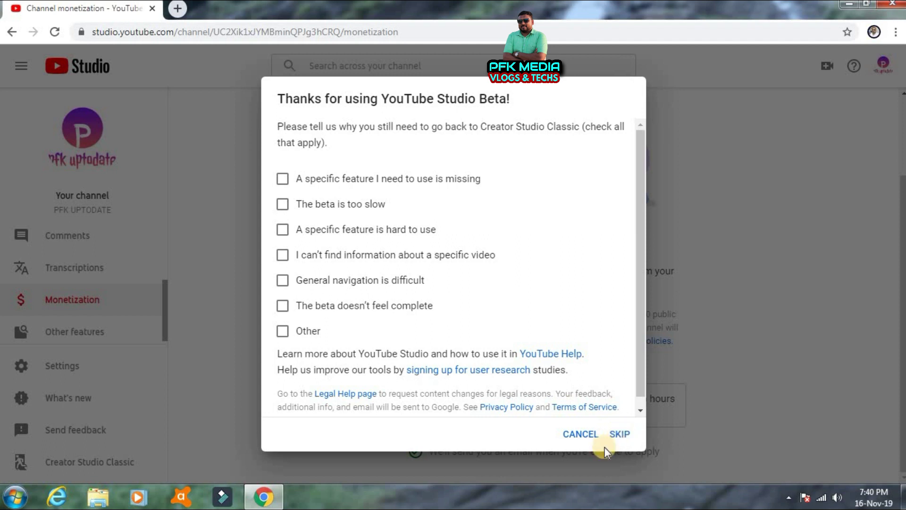
{"action": "left_click", "coordinate": [573, 437]}
- Start a new video upload with the beta uploader
{"action": "scroll", "coordinate": [120, 348], "scroll_direction": "up", "scroll_amount": 2}
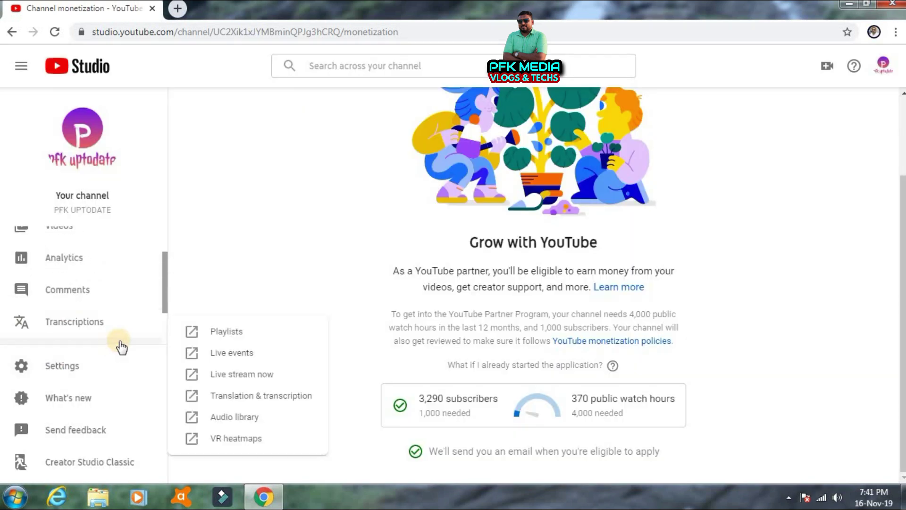
{"action": "scroll", "coordinate": [197, 268], "scroll_direction": "up", "scroll_amount": 2}
{"action": "scroll", "coordinate": [197, 268], "scroll_direction": "down", "scroll_amount": 2}
{"action": "scroll", "coordinate": [197, 268], "scroll_direction": "up", "scroll_amount": 2}
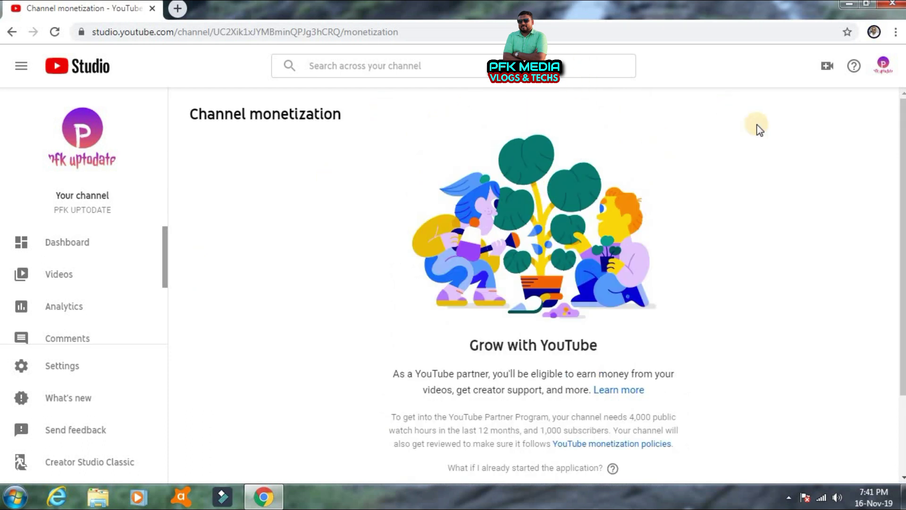
{"action": "left_click", "coordinate": [828, 70]}
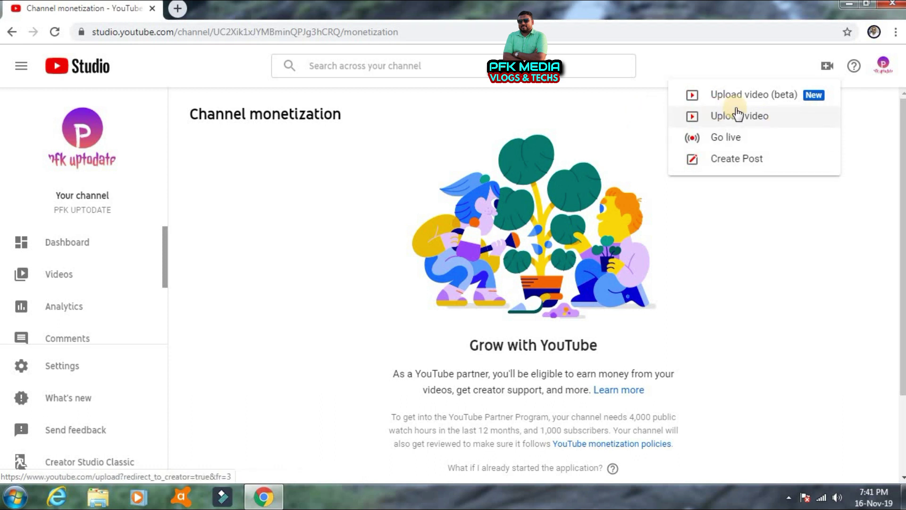
{"action": "left_click", "coordinate": [767, 98]}
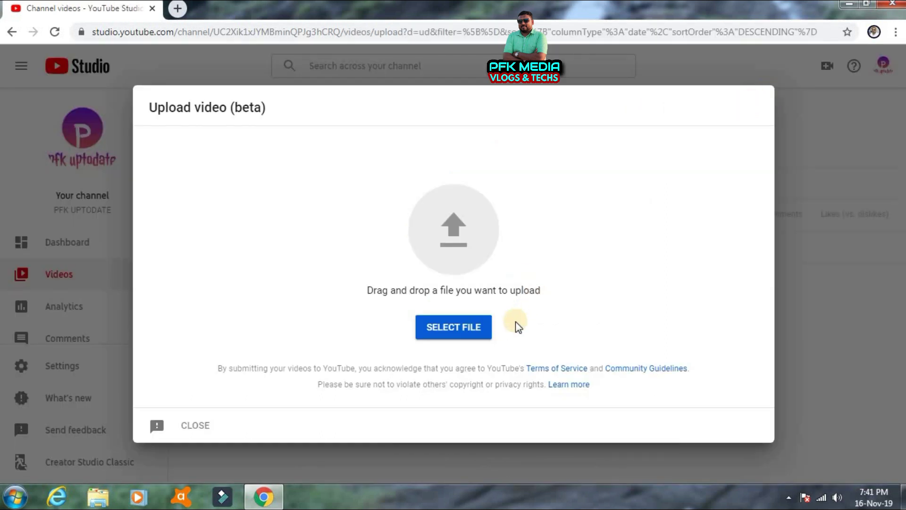
- Select the video file "chemmeen biriyaani" from the Wondershare Filmora Output folder in Documents and upload it
{"action": "left_click", "coordinate": [469, 330]}
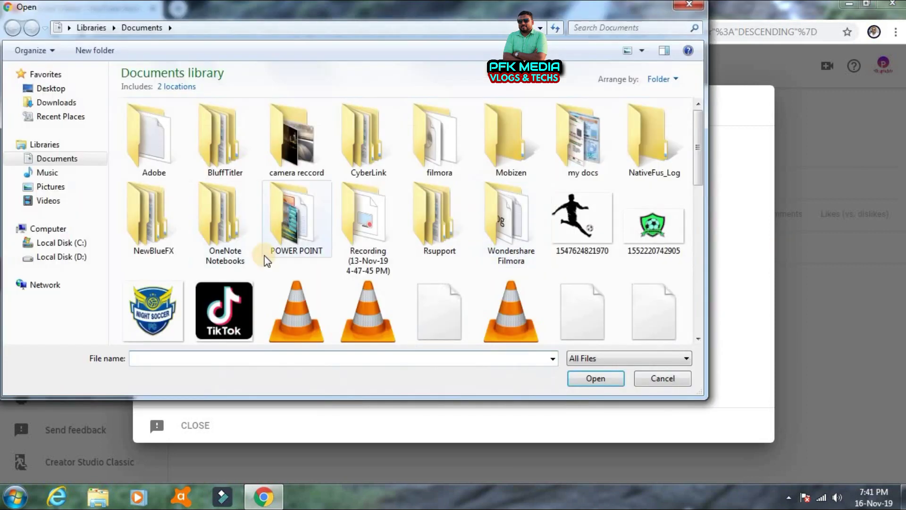
{"action": "double_click", "coordinate": [295, 157]}
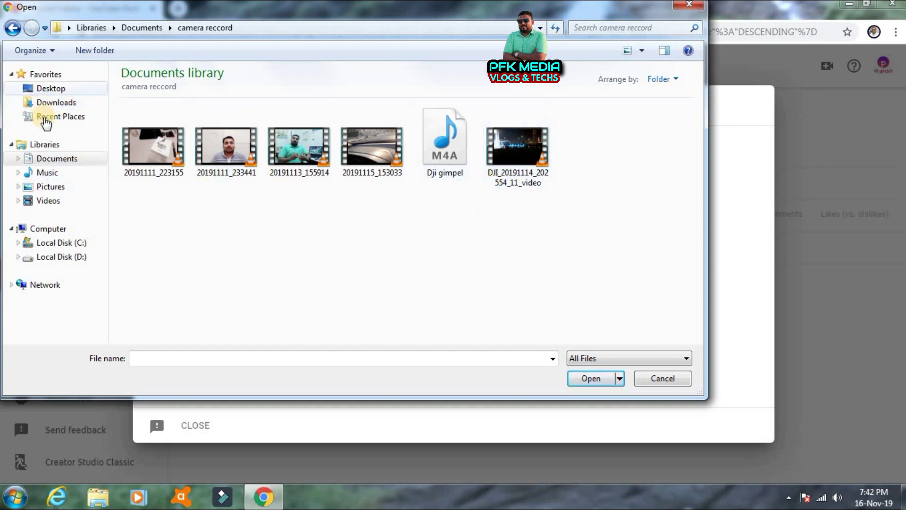
{"action": "left_click", "coordinate": [51, 160]}
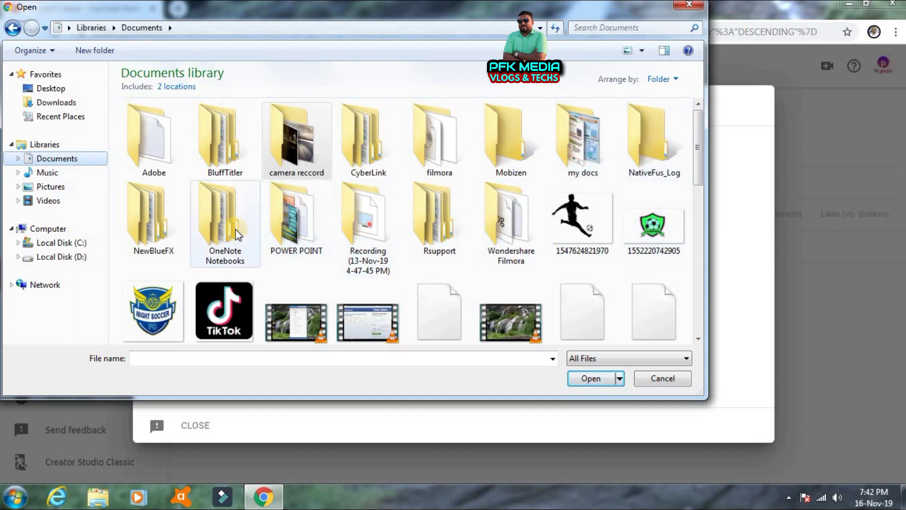
{"action": "double_click", "coordinate": [514, 227]}
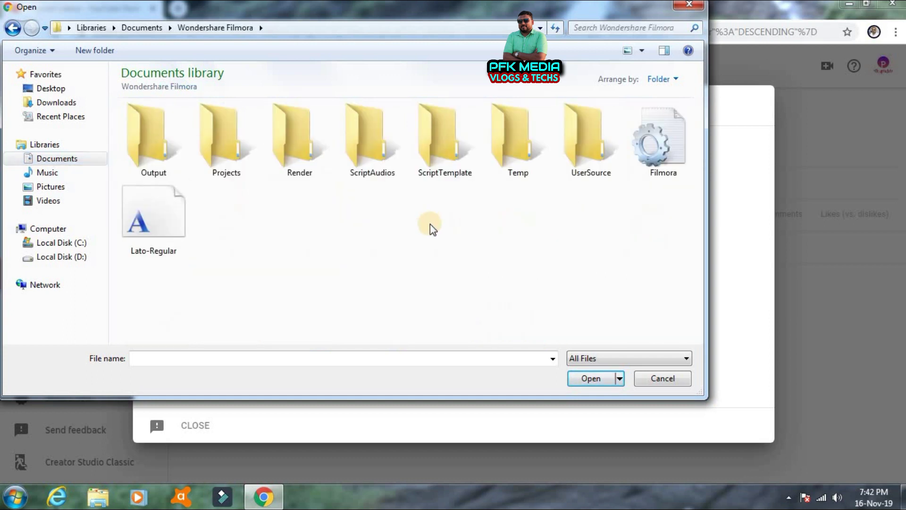
{"action": "double_click", "coordinate": [162, 135]}
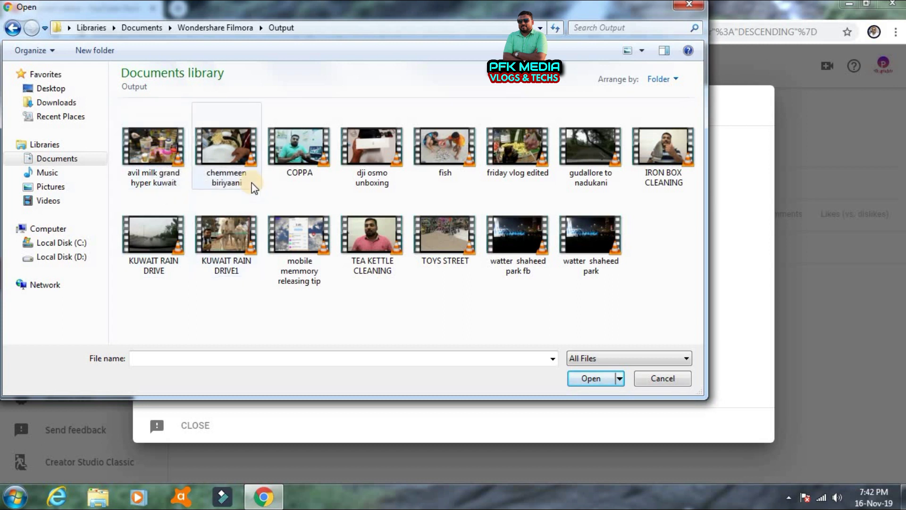
{"action": "left_click", "coordinate": [240, 150]}
{"action": "left_click", "coordinate": [591, 380]}
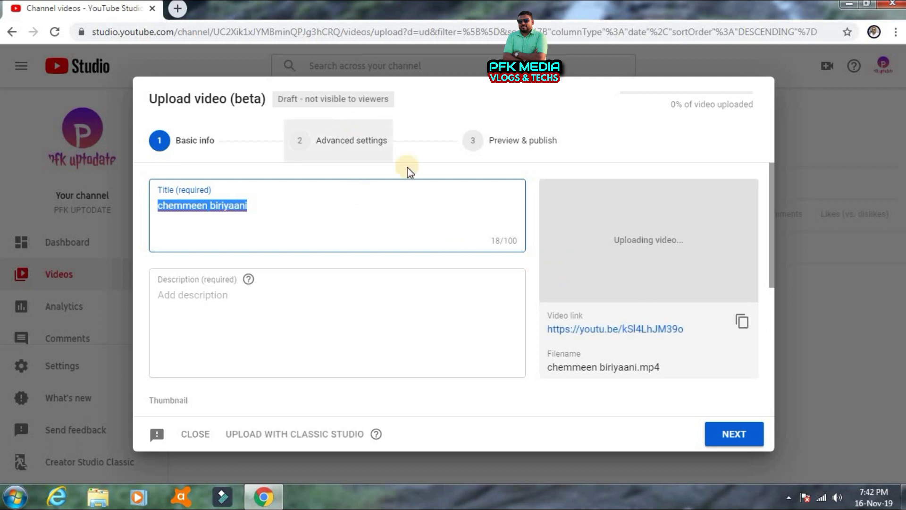
- Review the title, description and thumbnail fields in the basic info of the upload form
{"action": "left_click", "coordinate": [283, 209]}
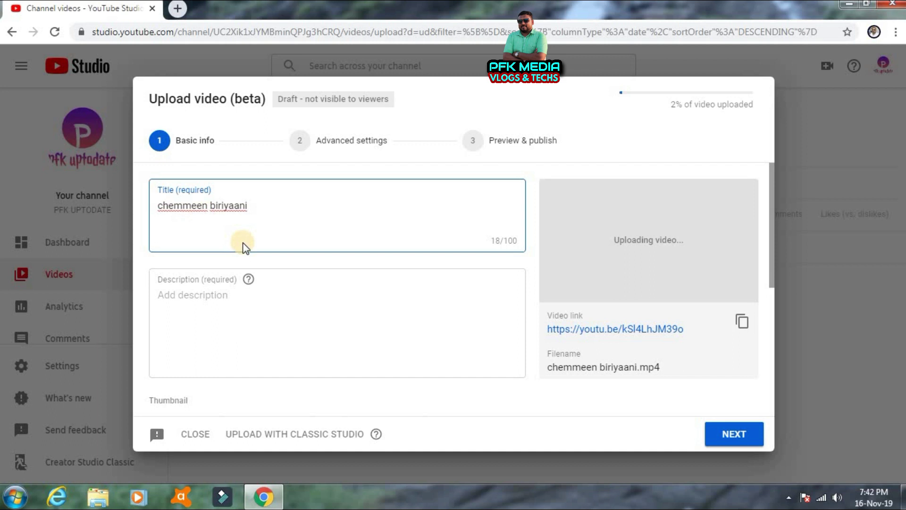
{"action": "left_click", "coordinate": [291, 302]}
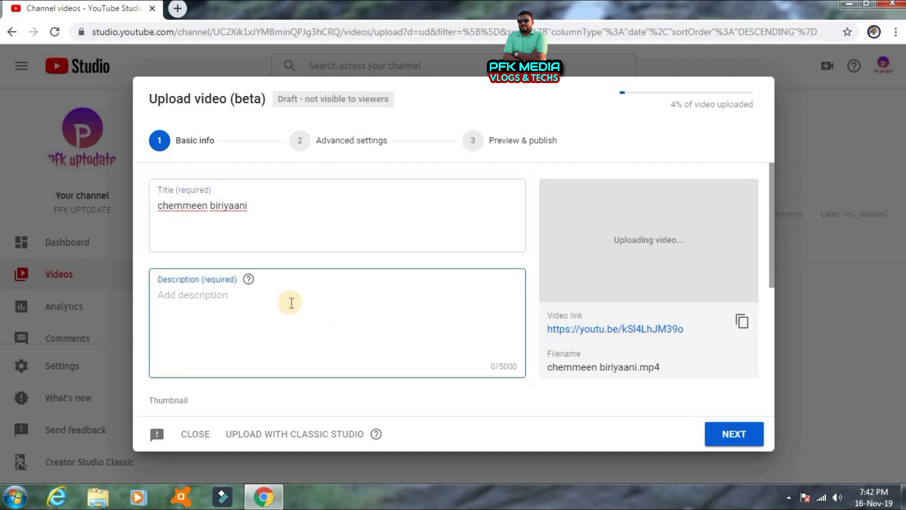
{"action": "scroll", "coordinate": [291, 302], "scroll_direction": "down", "scroll_amount": 2}
{"action": "scroll", "coordinate": [290, 303], "scroll_direction": "down", "scroll_amount": 1}
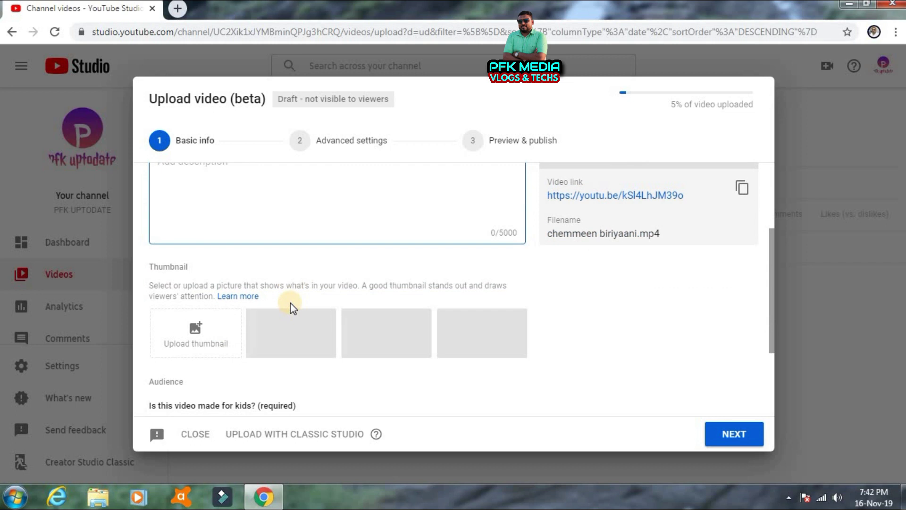
{"action": "scroll", "coordinate": [290, 302], "scroll_direction": "down", "scroll_amount": 2}
{"action": "scroll", "coordinate": [402, 205], "scroll_direction": "up", "scroll_amount": 2}
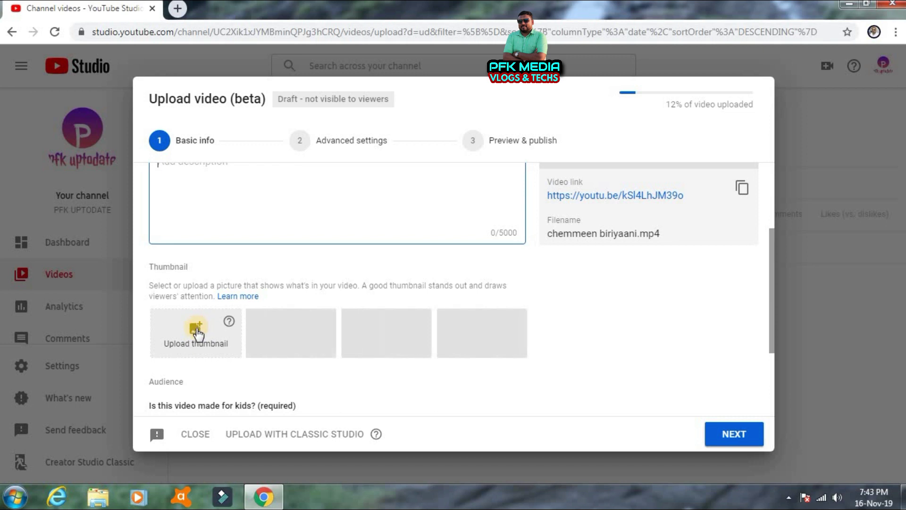
- Mark the video as not made for kids and expand the advanced age restriction options
{"action": "scroll", "coordinate": [427, 306], "scroll_direction": "down", "scroll_amount": 3}
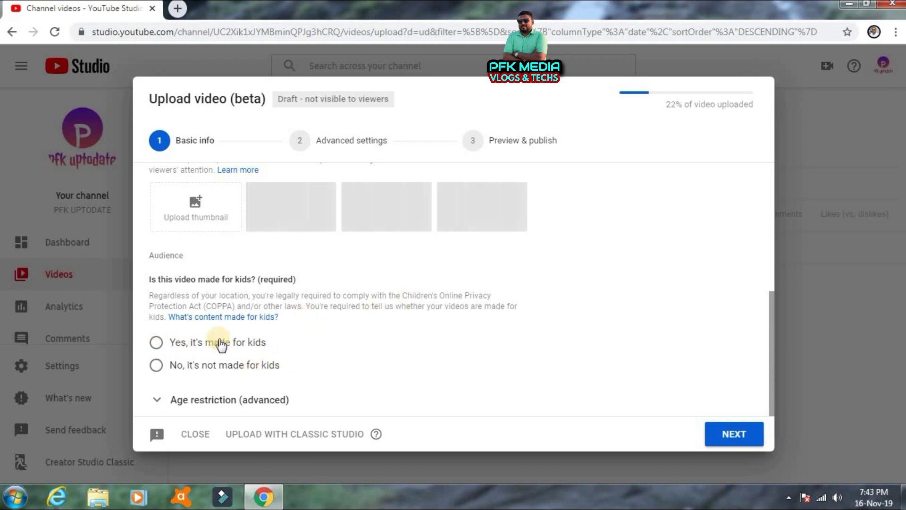
{"action": "left_click", "coordinate": [156, 366]}
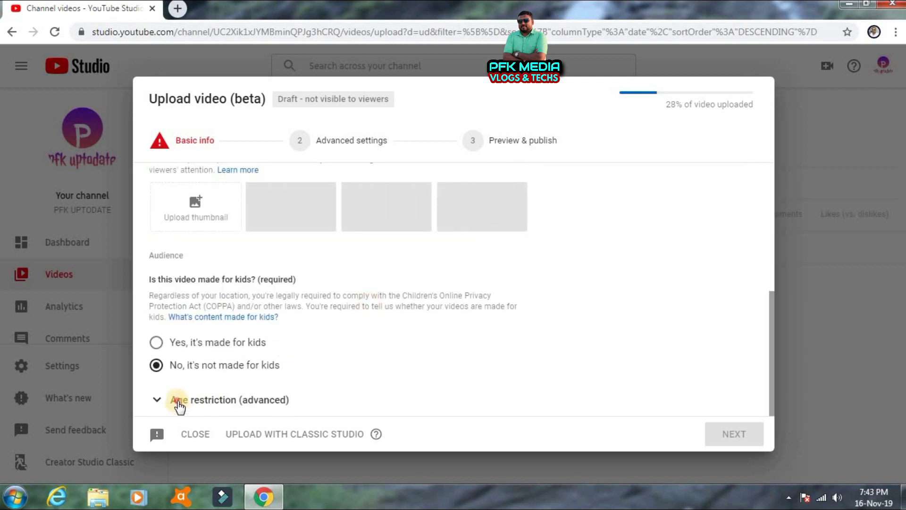
{"action": "left_click", "coordinate": [178, 402]}
{"action": "scroll", "coordinate": [401, 310], "scroll_direction": "down", "scroll_amount": 2}
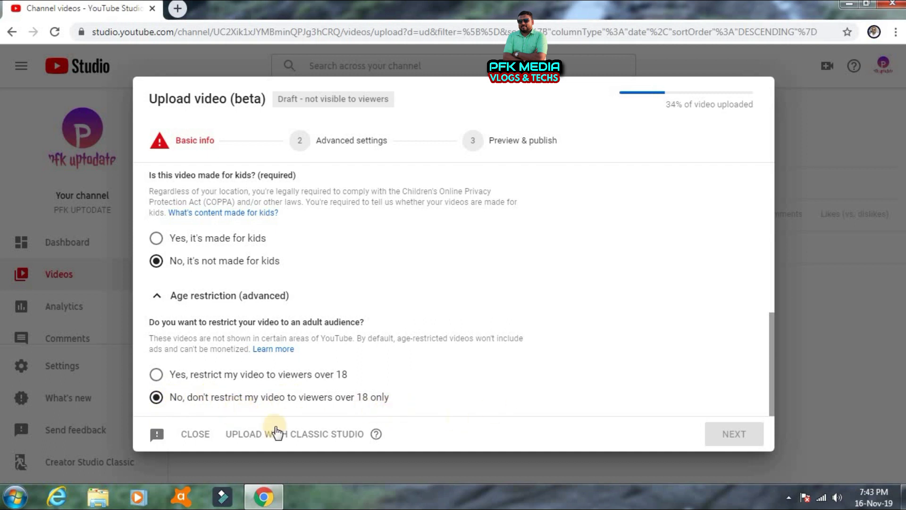
- Examine the whole basic info page again, from the title and required description to the thumbnail, audience and age restriction options
{"action": "scroll", "coordinate": [470, 308], "scroll_direction": "up", "scroll_amount": 6}
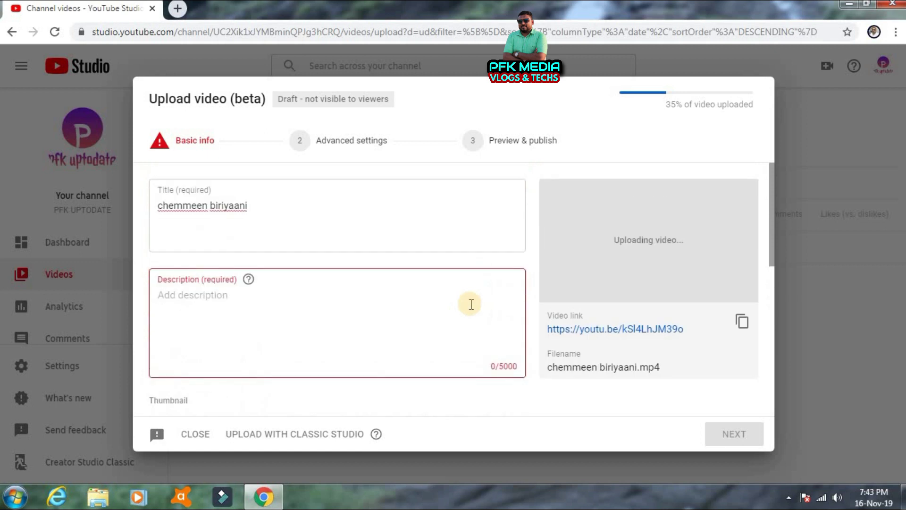
{"action": "scroll", "coordinate": [430, 287], "scroll_direction": "down", "scroll_amount": 6}
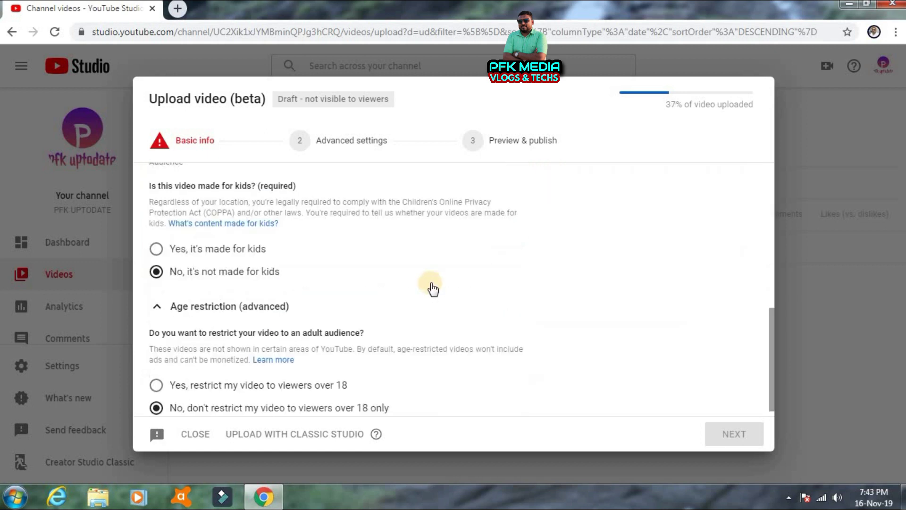
{"action": "scroll", "coordinate": [433, 285], "scroll_direction": "up", "scroll_amount": 6}
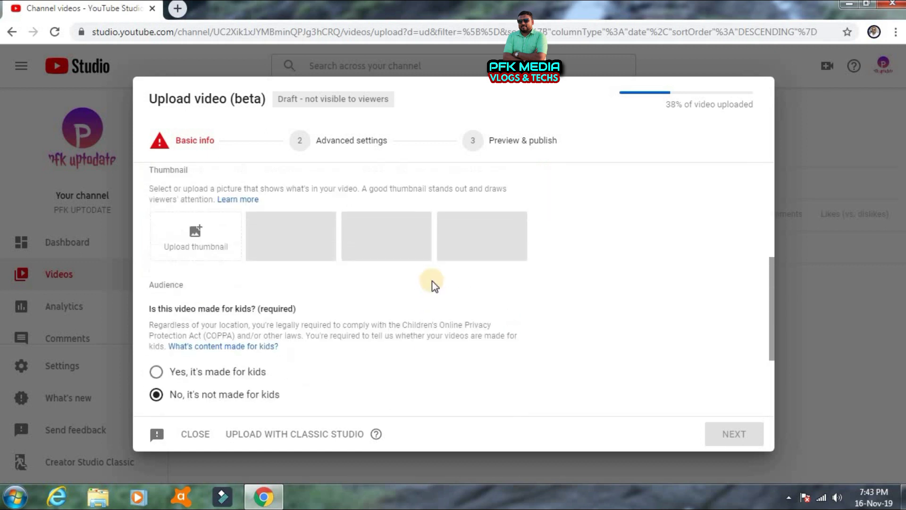
{"action": "scroll", "coordinate": [432, 280], "scroll_direction": "up", "scroll_amount": 3}
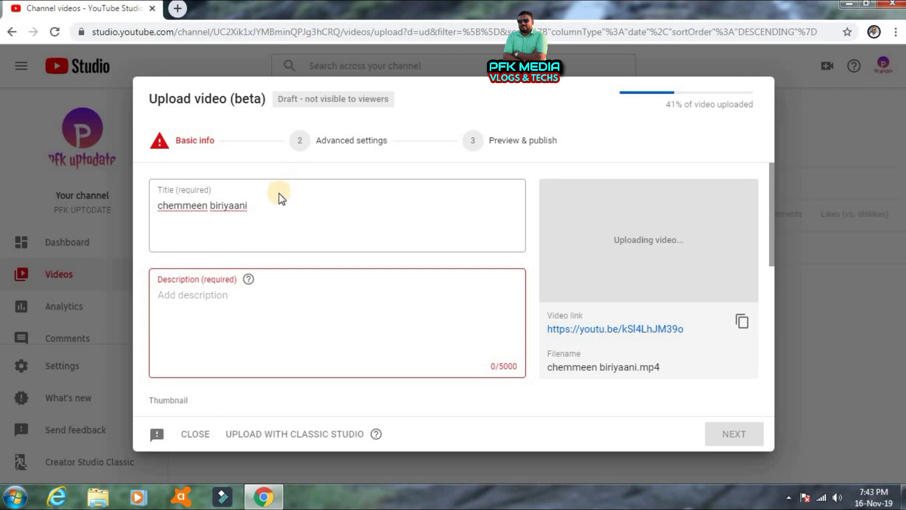
{"action": "left_click", "coordinate": [269, 204]}
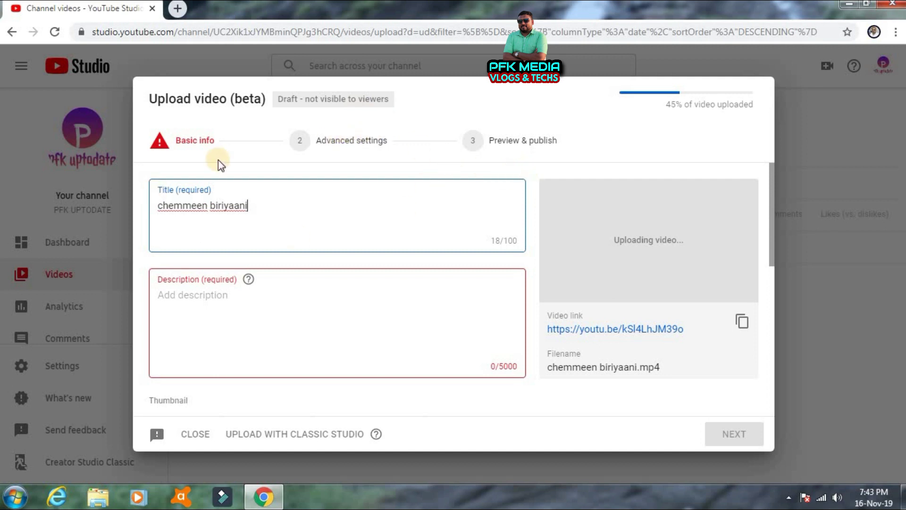
{"action": "scroll", "coordinate": [477, 251], "scroll_direction": "down", "scroll_amount": 3}
{"action": "scroll", "coordinate": [478, 251], "scroll_direction": "up", "scroll_amount": 3}
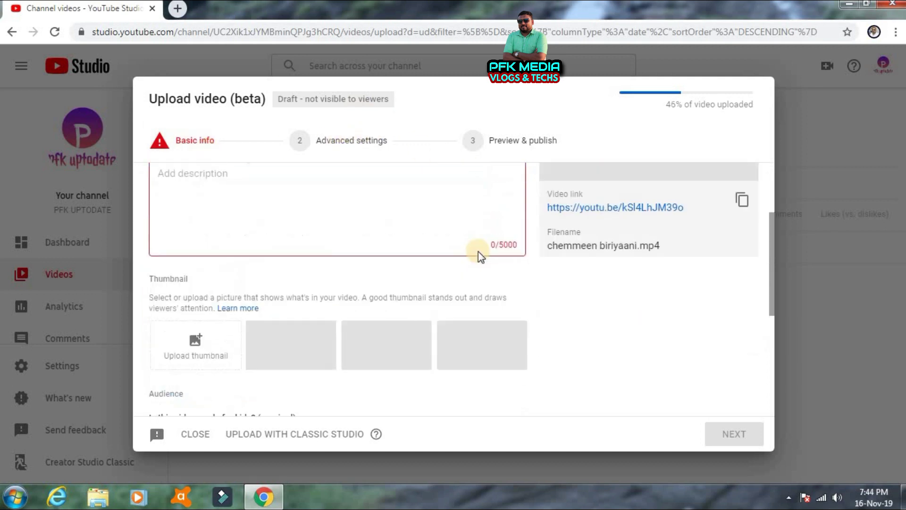
{"action": "scroll", "coordinate": [476, 257], "scroll_direction": "down", "scroll_amount": 10}
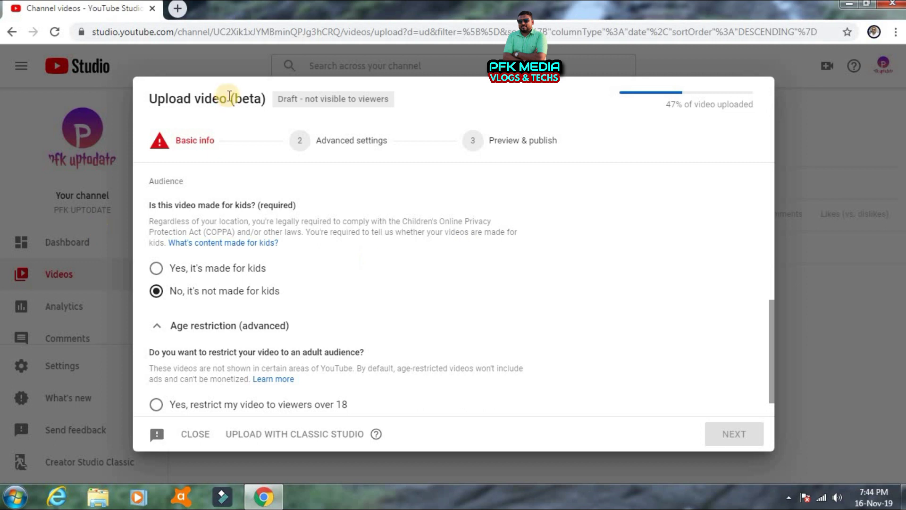
{"action": "scroll", "coordinate": [335, 336], "scroll_direction": "down", "scroll_amount": 1}
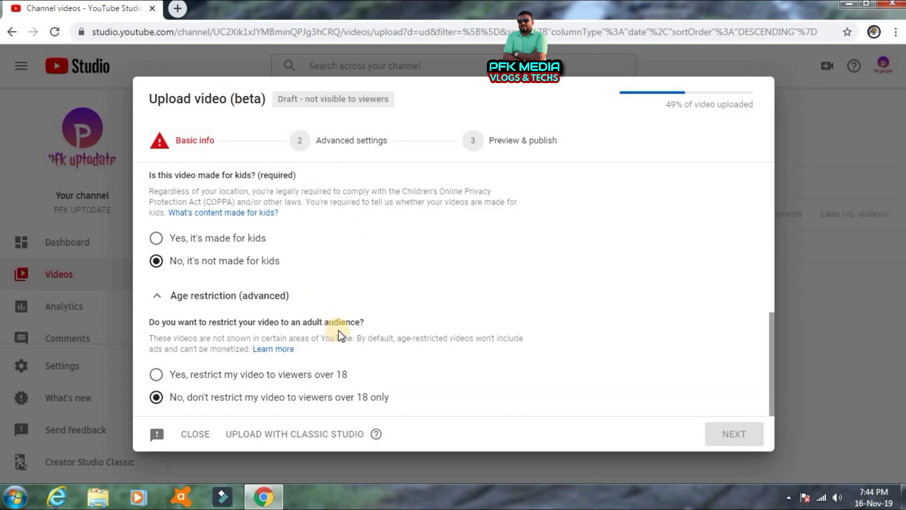
{"action": "scroll", "coordinate": [341, 329], "scroll_direction": "up", "scroll_amount": 8}
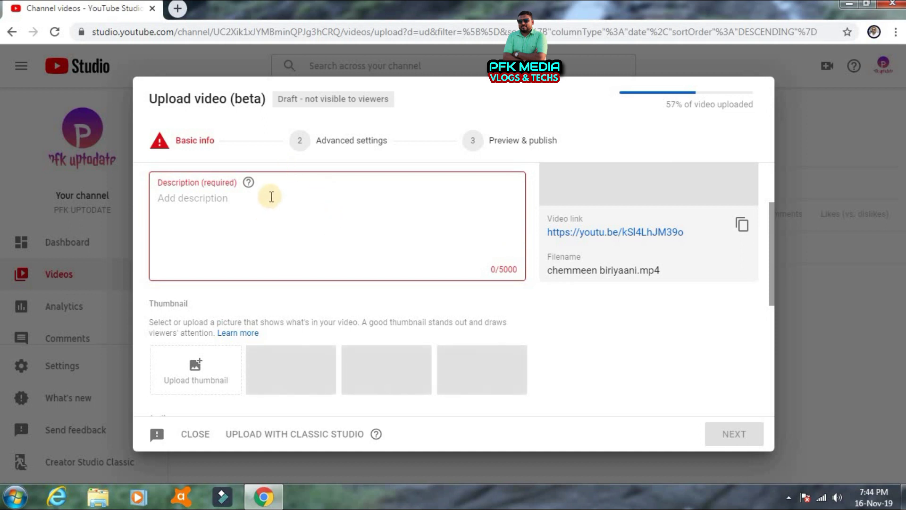
{"action": "scroll", "coordinate": [250, 187], "scroll_direction": "up", "scroll_amount": 2}
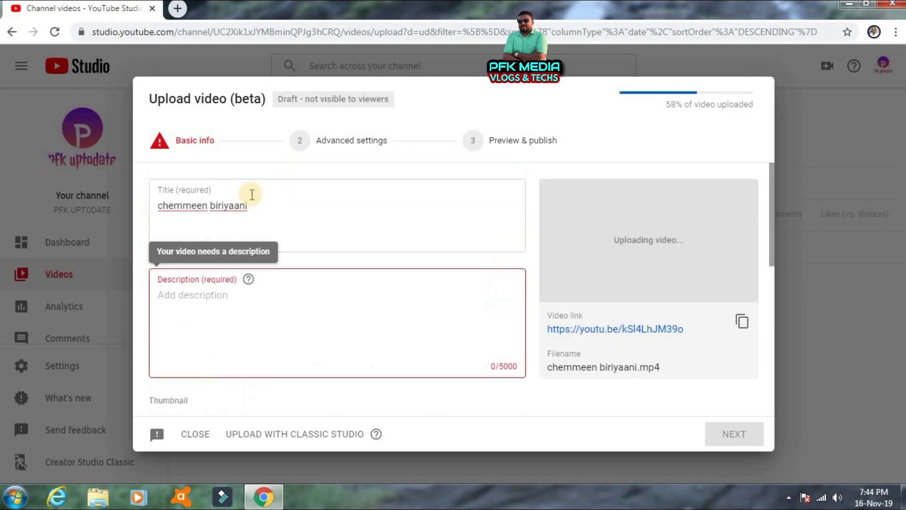
{"action": "scroll", "coordinate": [471, 330], "scroll_direction": "down", "scroll_amount": 8}
{"action": "scroll", "coordinate": [470, 345], "scroll_direction": "up", "scroll_amount": 8}
{"action": "scroll", "coordinate": [470, 373], "scroll_direction": "down", "scroll_amount": 8}
{"action": "scroll", "coordinate": [470, 376], "scroll_direction": "up", "scroll_amount": 8}
{"action": "left_click", "coordinate": [789, 306]}
{"action": "scroll", "coordinate": [789, 306], "scroll_direction": "down", "scroll_amount": 8}
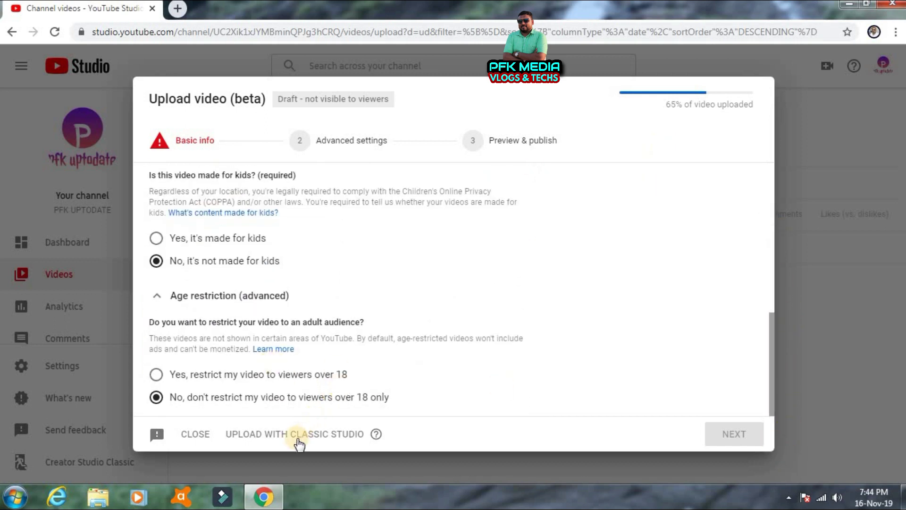
- Close the upload form and delete the "chemmeen biriyaani" video instead of saving it as a draft
{"action": "left_click", "coordinate": [192, 435]}
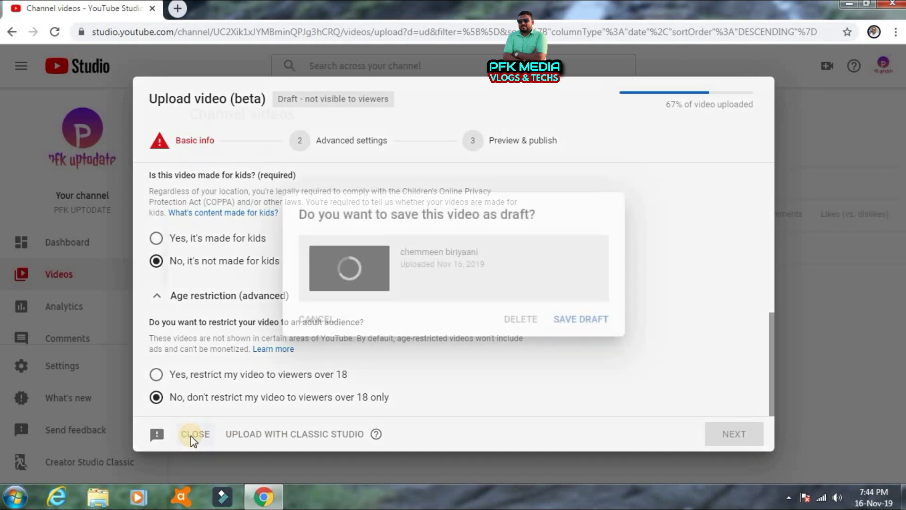
{"action": "left_click", "coordinate": [525, 321]}
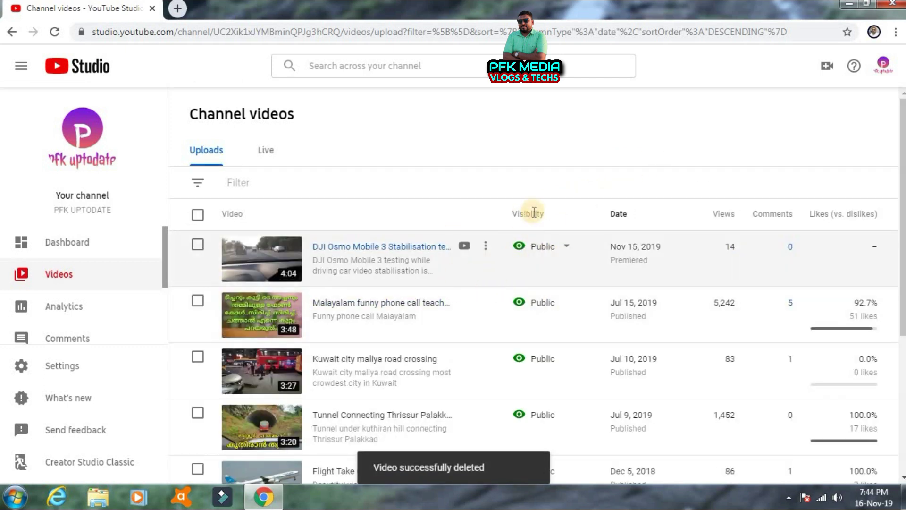
- Look through the channel's uploaded videos and their visibility, date, views, comments and likes
{"action": "scroll", "coordinate": [585, 265], "scroll_direction": "down", "scroll_amount": 5}
{"action": "scroll", "coordinate": [585, 265], "scroll_direction": "up", "scroll_amount": 3}
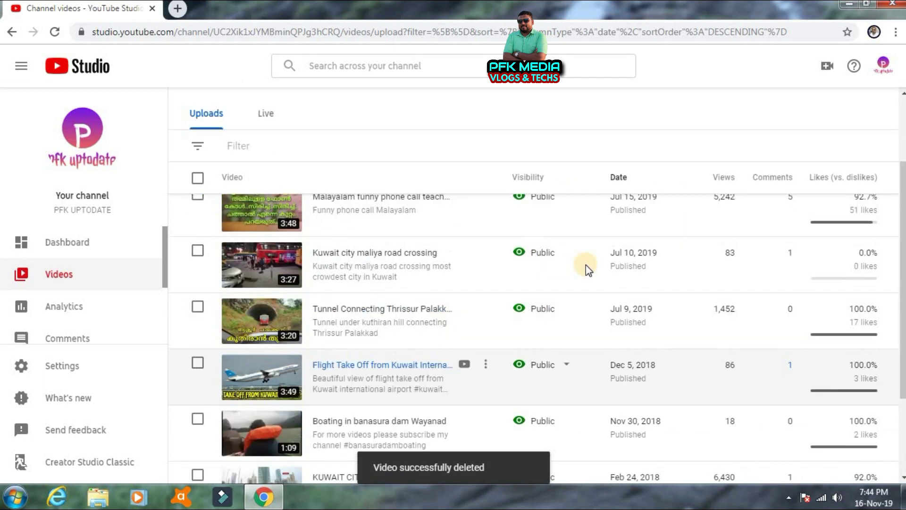
{"action": "scroll", "coordinate": [586, 265], "scroll_direction": "up", "scroll_amount": 2}
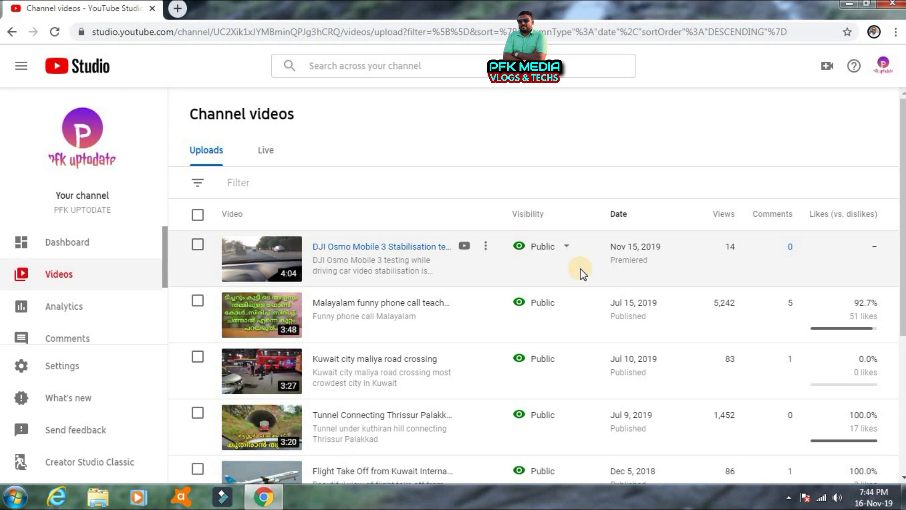
{"action": "mouse_move", "coordinate": [539, 261]}
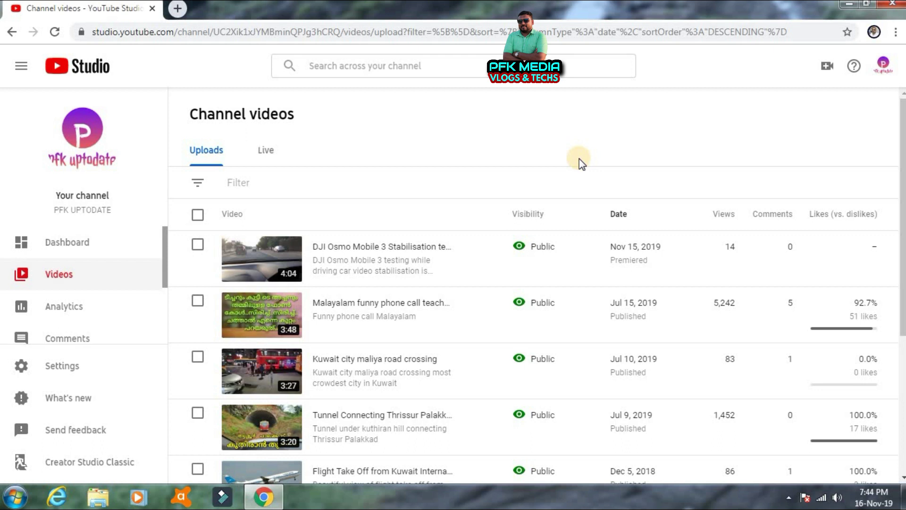
{"action": "mouse_move", "coordinate": [794, 268]}
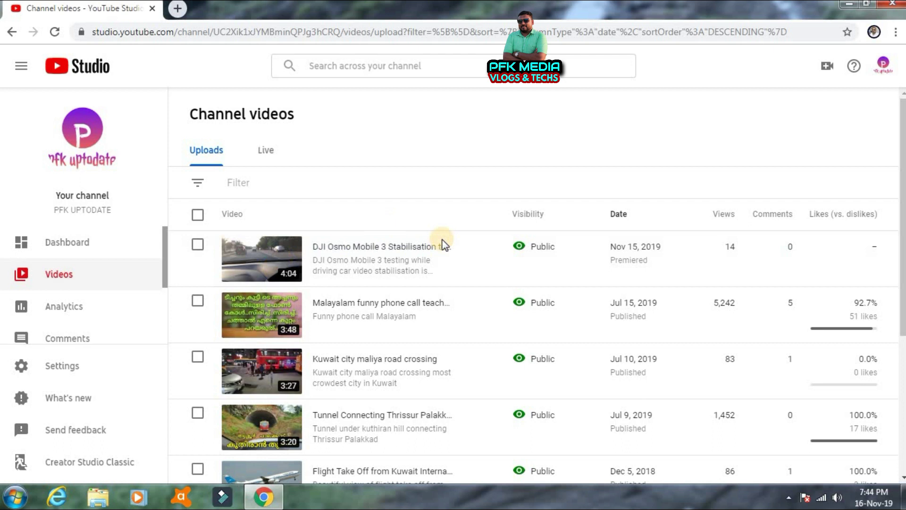